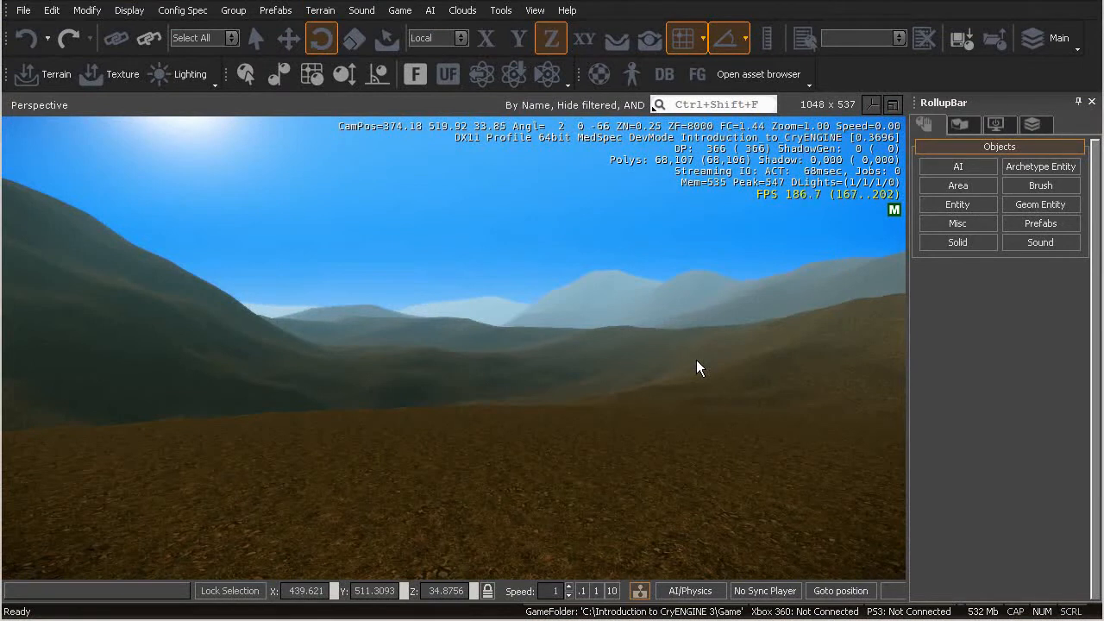
# Examine the flat hilltop and the surrounding terrain from several heights and angles
pyautogui.moveTo(513, 381)
pyautogui.mouseDown(button='right')
pyautogui.moveTo(499, 371)
pyautogui.moveTo(511, 372)
pyautogui.mouseUp(button='right')
pyautogui.press('s')
pyautogui.press('a')
pyautogui.press('a')
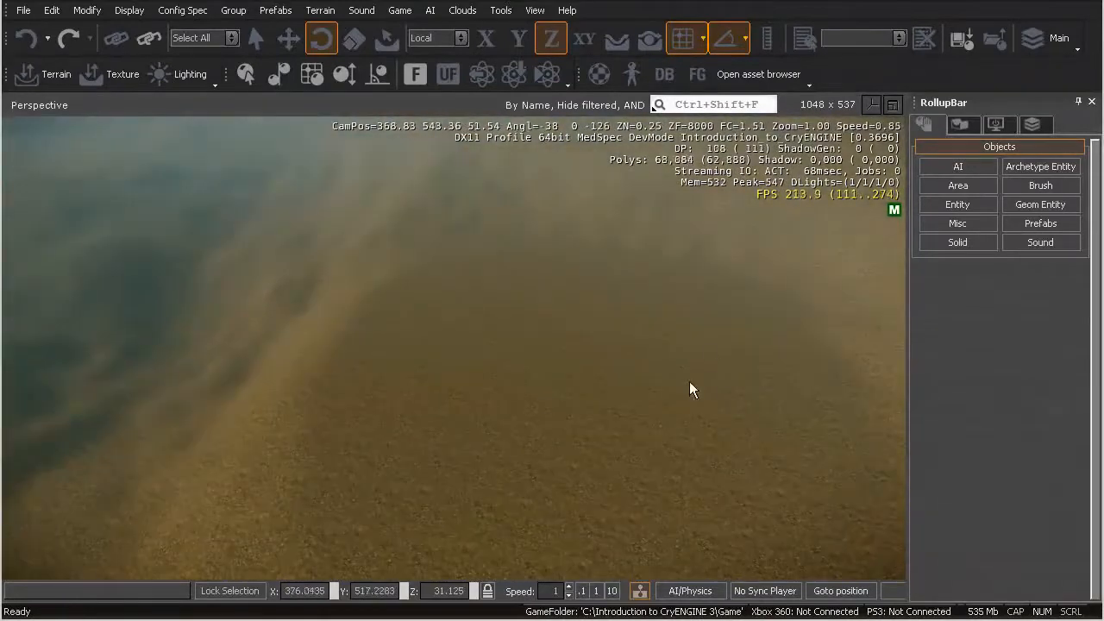
pyautogui.moveTo(478, 445); pyautogui.dragTo(493, 476, button='right')
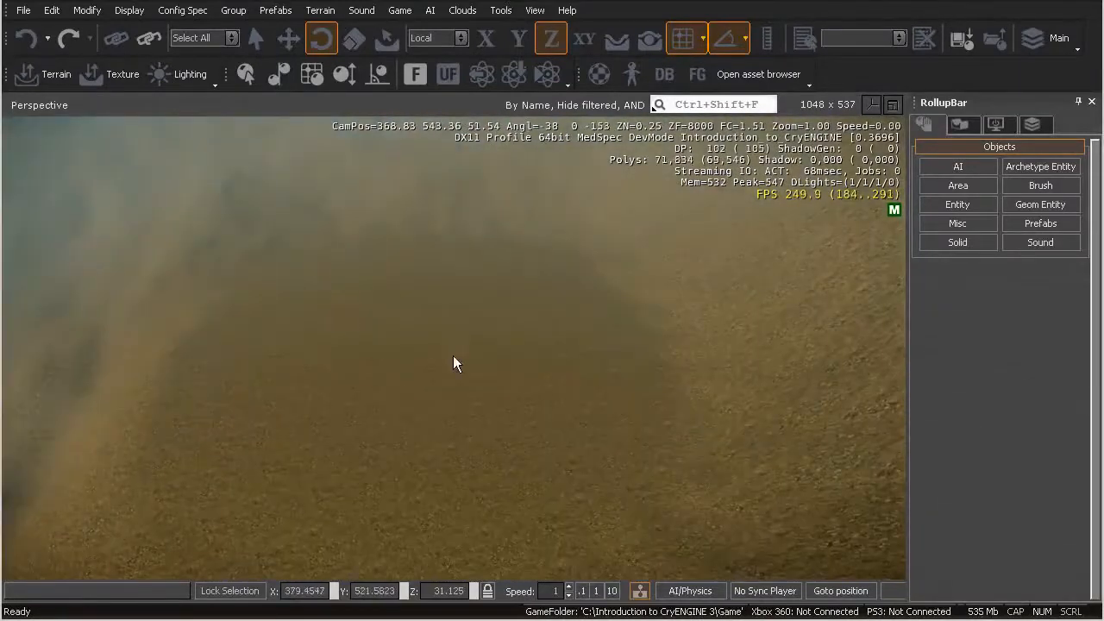
pyautogui.moveTo(480, 430); pyautogui.dragTo(505, 464, button='right')
pyautogui.press('w')
pyautogui.press('d')
pyautogui.moveTo(545, 430); pyautogui.dragTo(558, 411, button='right')
pyautogui.press('w')
# Consult the Level Layout.jpg map and compare it with the terrain seen from high above
pyautogui.moveTo(1103, 7); pyautogui.dragTo(634, 62)
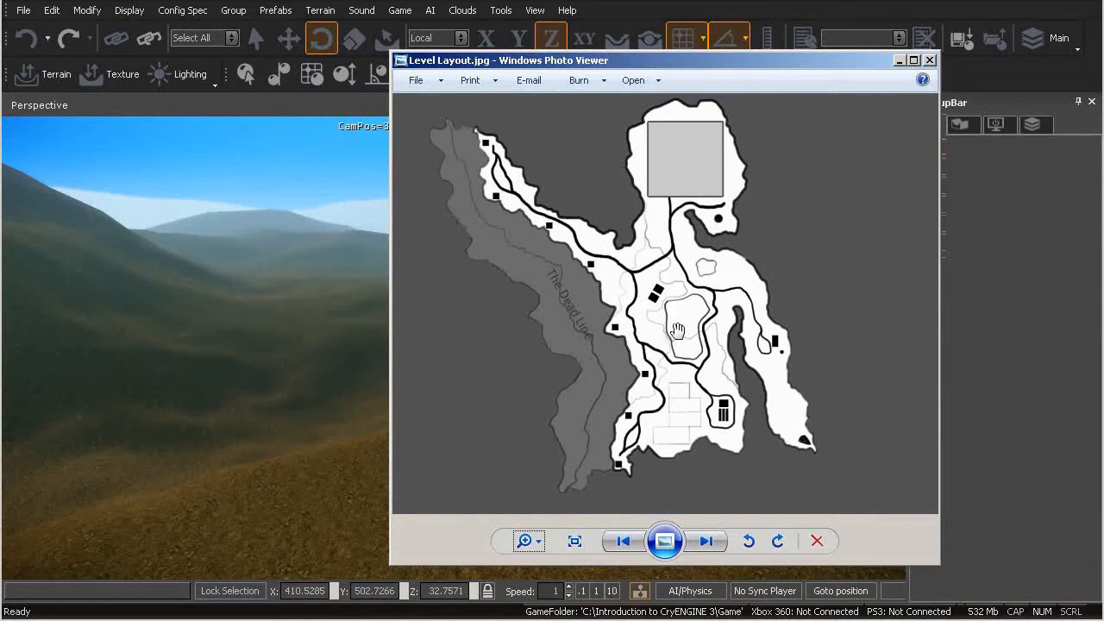
pyautogui.moveTo(609, 61); pyautogui.dragTo(1103, 125)
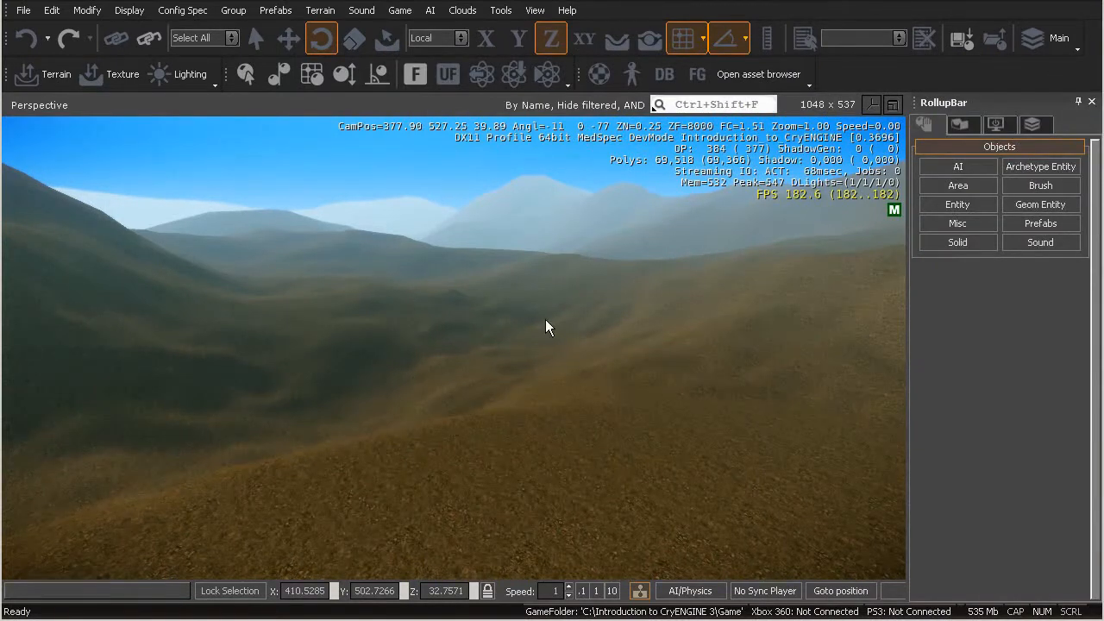
pyautogui.moveTo(536, 330); pyautogui.dragTo(495, 346, button='right')
pyautogui.press('s')
pyautogui.press('s')
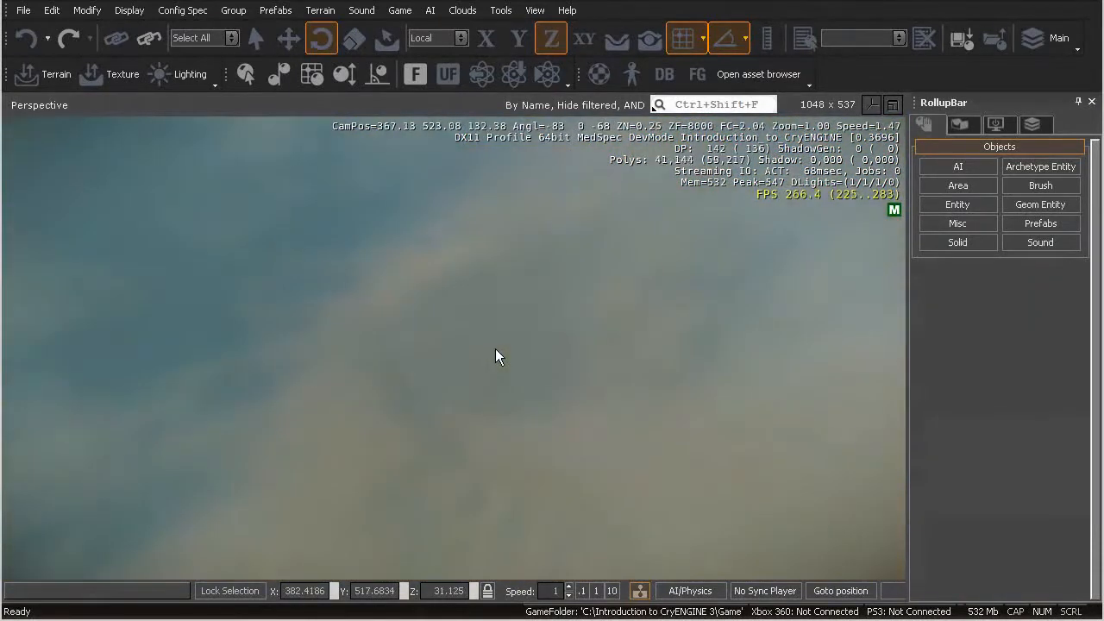
pyautogui.press('s')
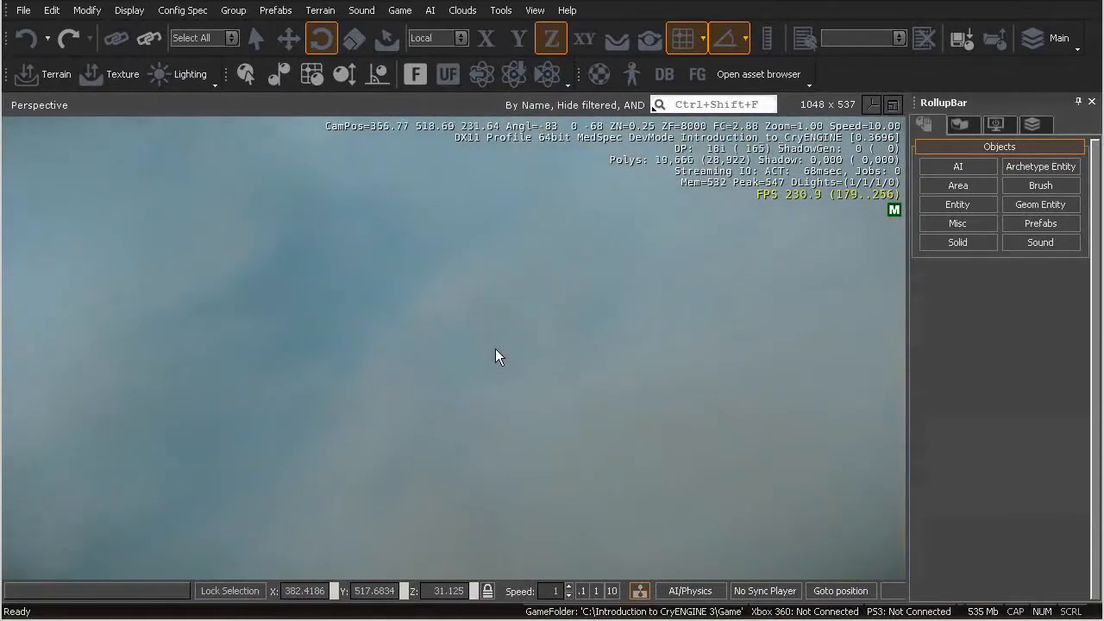
pyautogui.moveTo(495, 348); pyautogui.dragTo(495, 348, button='right')
pyautogui.press('s')
pyautogui.press('s')
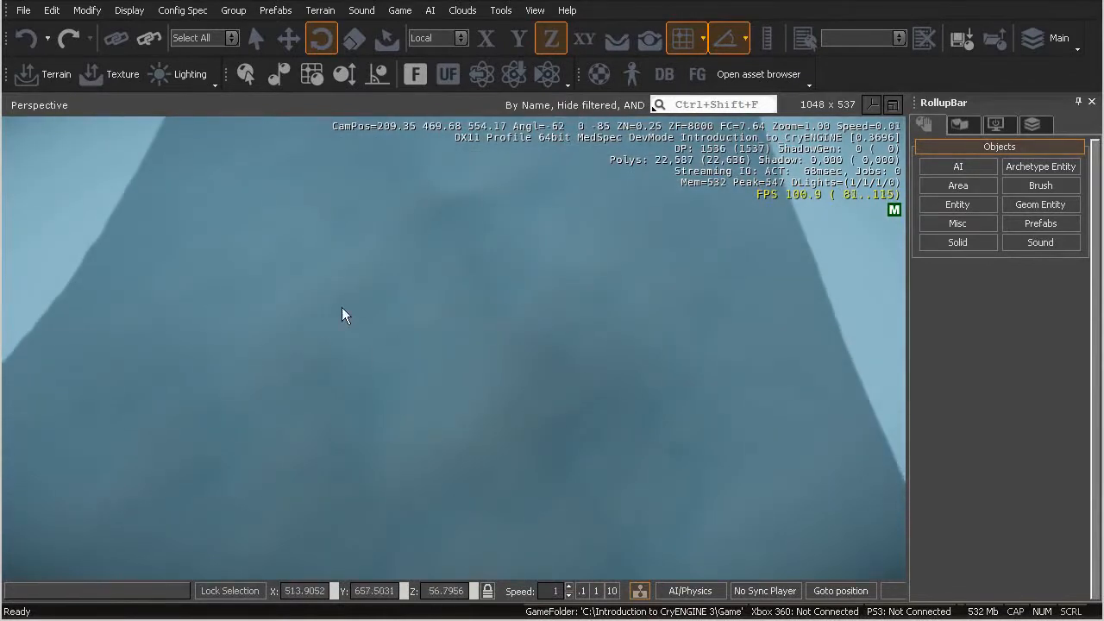
pyautogui.press('w')
pyautogui.moveTo(425, 390); pyautogui.dragTo(425, 390, button='right')
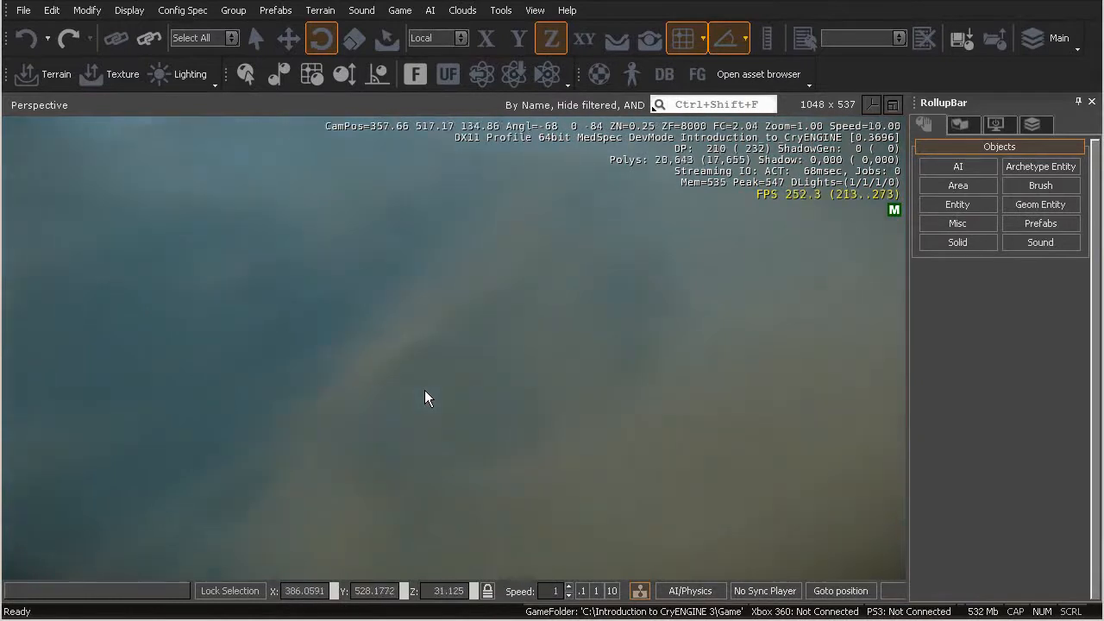
# Survey the hills and valleys across the level, finishing with a top-down view of the flat area
pyautogui.moveTo(524, 389); pyautogui.dragTo(520, 387, button='right')
pyautogui.moveTo(472, 507); pyautogui.dragTo(476, 544, button='right')
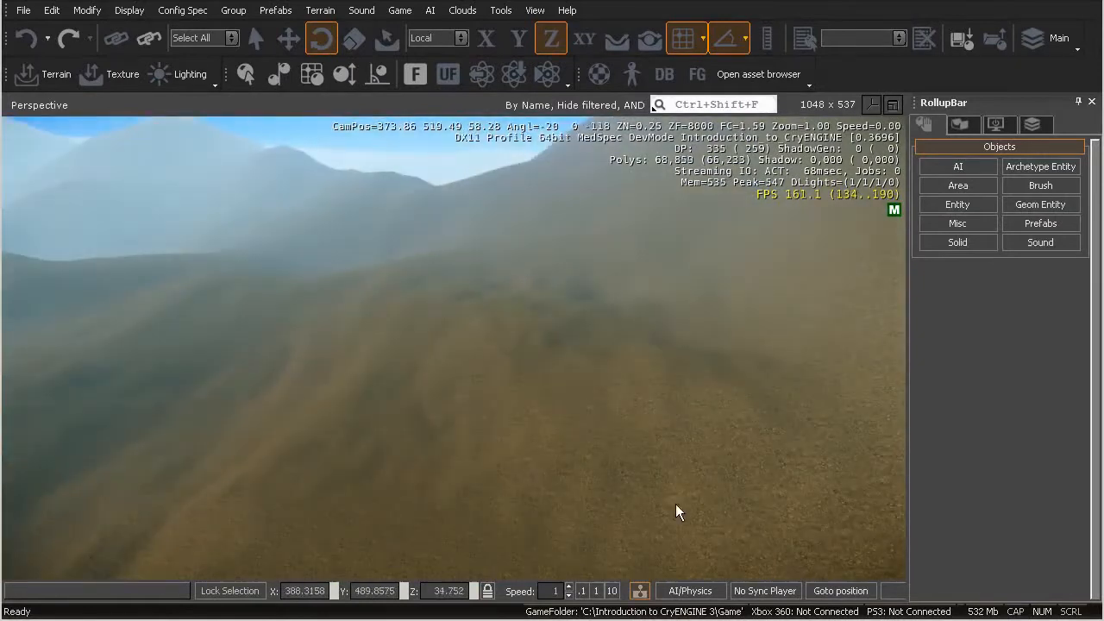
pyautogui.moveTo(509, 490); pyautogui.dragTo(514, 494, button='right')
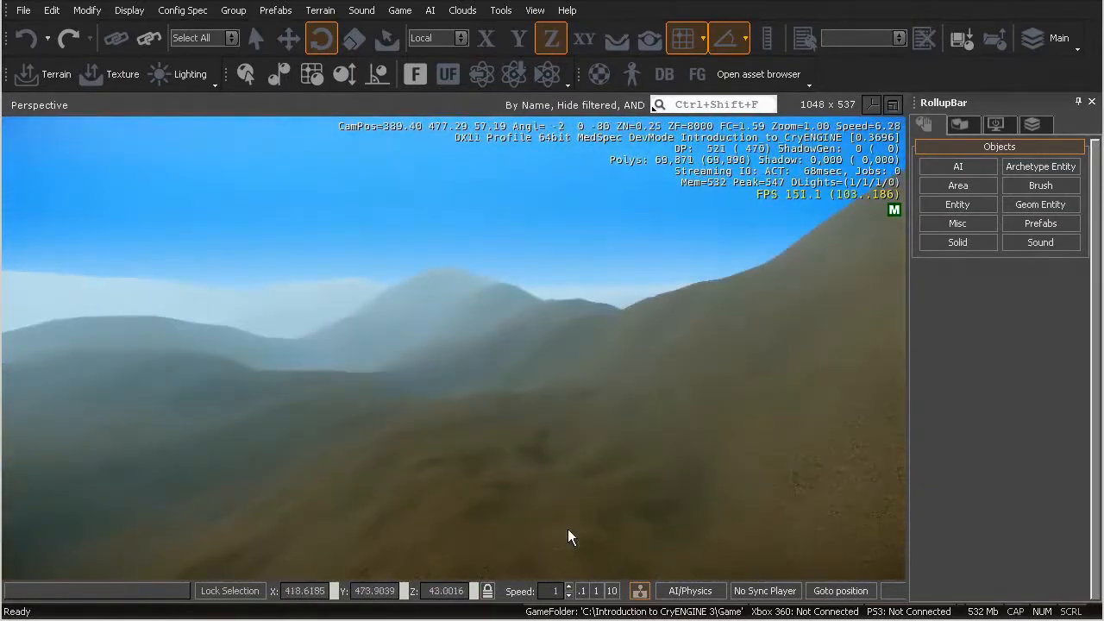
pyautogui.press('a')
pyautogui.moveTo(584, 494); pyautogui.dragTo(589, 474, button='right')
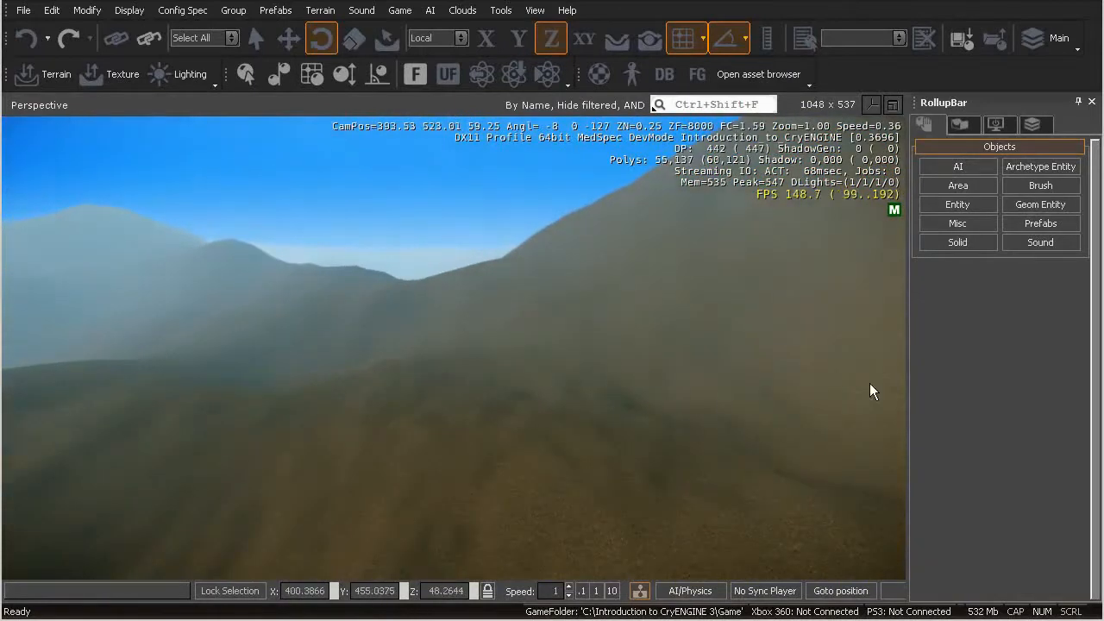
pyautogui.moveTo(593, 346); pyautogui.dragTo(581, 346, button='right')
pyautogui.moveTo(756, 524); pyautogui.dragTo(756, 523, button='right')
pyautogui.press('s')
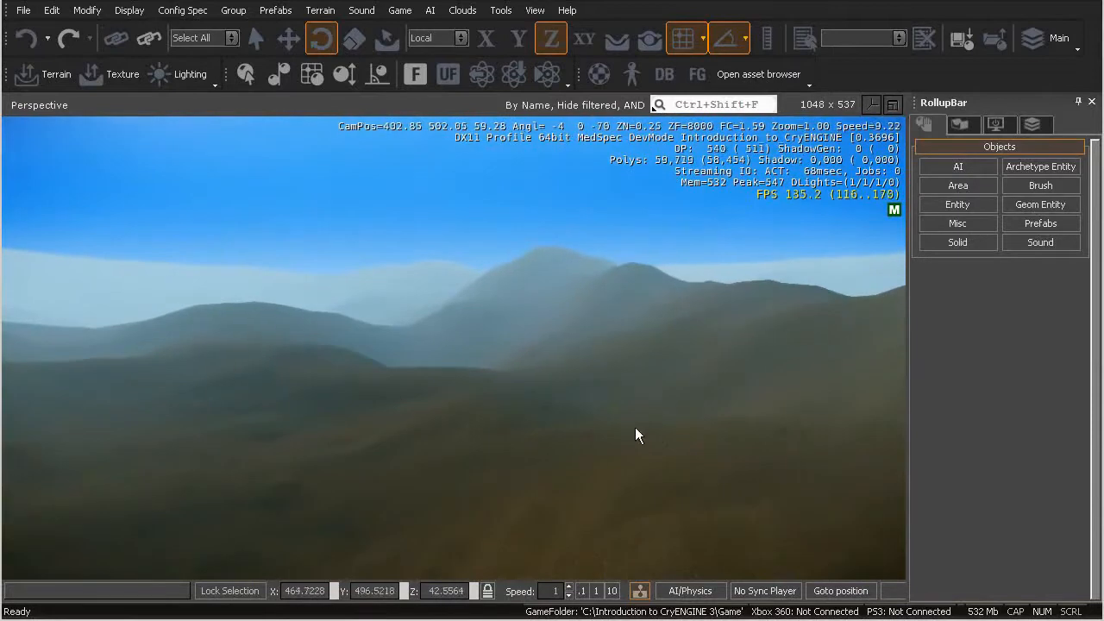
pyautogui.moveTo(597, 401); pyautogui.dragTo(558, 409, button='right')
pyautogui.moveTo(398, 260); pyautogui.dragTo(399, 261, button='right')
pyautogui.press('w')
pyautogui.press('w')
pyautogui.press('s')
pyautogui.moveTo(507, 353); pyautogui.dragTo(508, 345, button='right')
pyautogui.press('d')
pyautogui.moveTo(739, 414); pyautogui.dragTo(344, 489, button='right')
pyautogui.press('d')
pyautogui.press('a')
pyautogui.press('a')
pyautogui.moveTo(546, 303); pyautogui.dragTo(547, 304, button='right')
pyautogui.press('w')
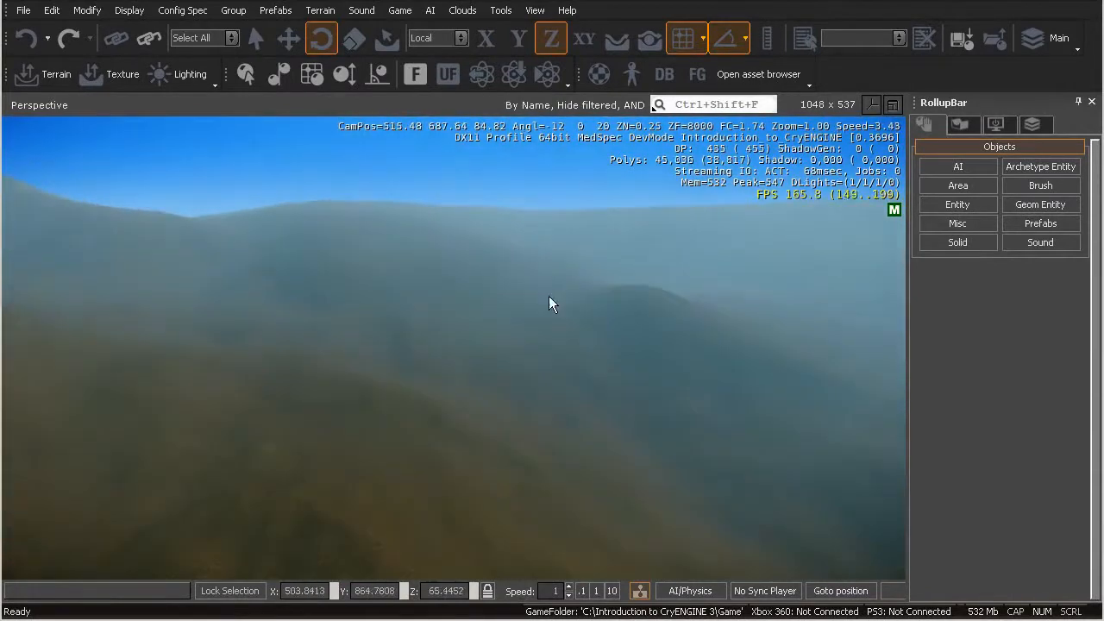
pyautogui.press('d')
pyautogui.moveTo(303, 273); pyautogui.dragTo(305, 277, button='right')
pyautogui.press('w')
pyautogui.press('s')
pyautogui.moveTo(414, 291); pyautogui.dragTo(415, 291, button='right')
pyautogui.press('w')
pyautogui.moveTo(494, 337); pyautogui.dragTo(466, 361, button='right')
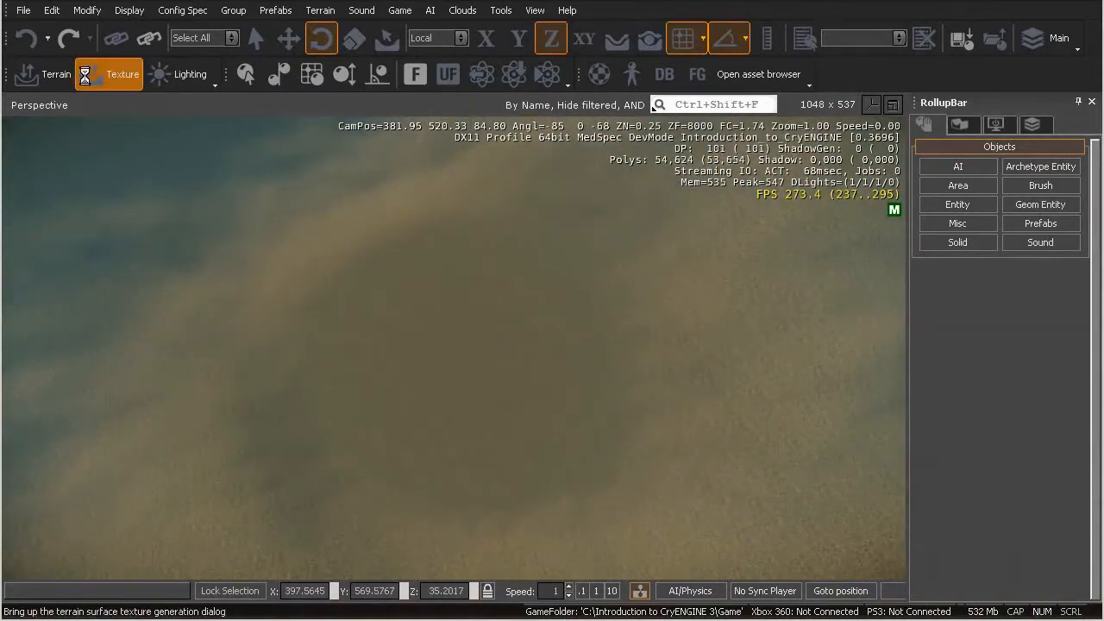
# Add a new terrain texture layer and name it DryGrass
pyautogui.click(115, 74)
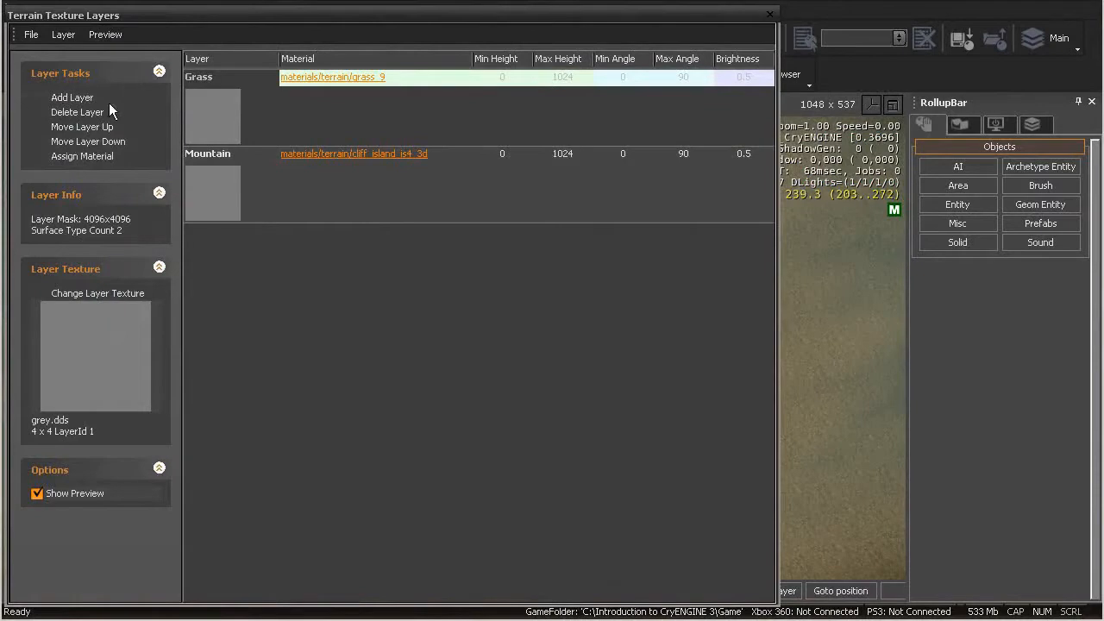
pyautogui.click(72, 97)
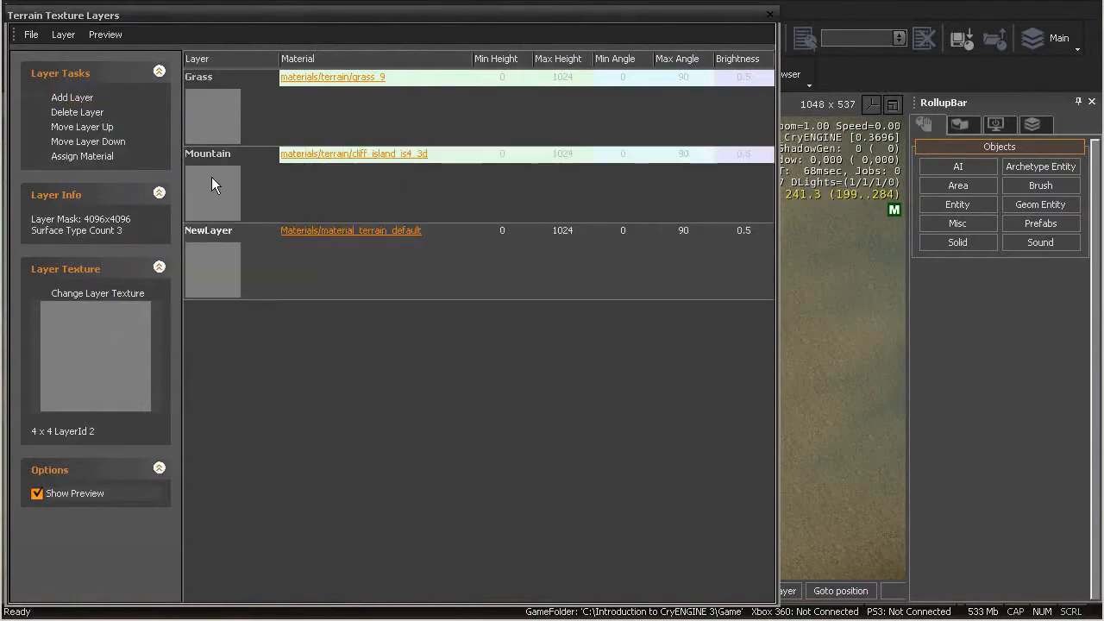
pyautogui.doubleClick(211, 233)
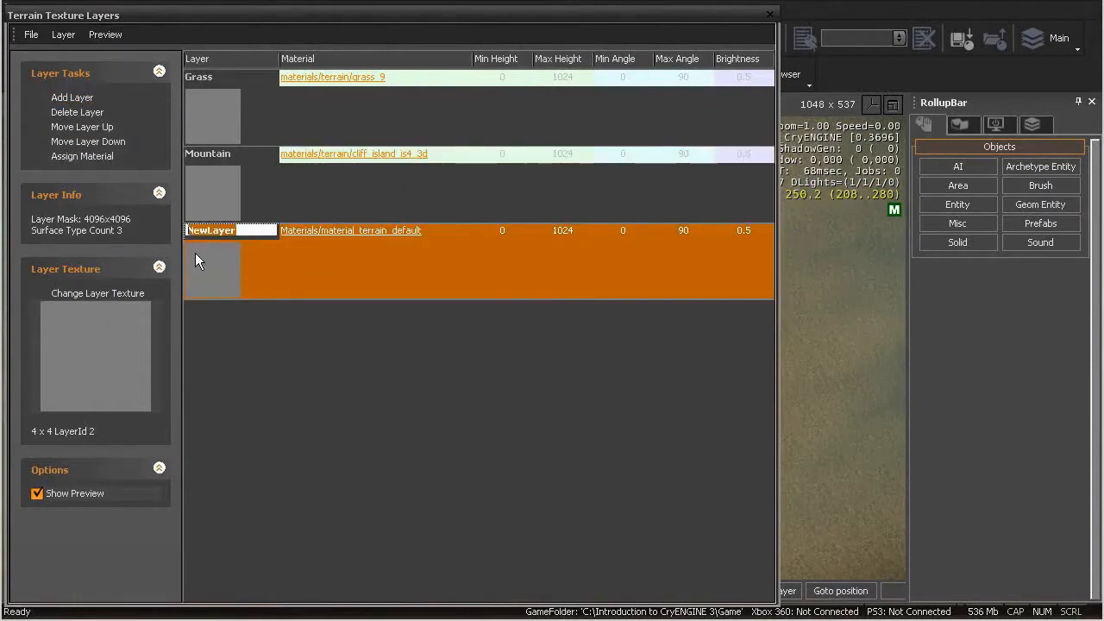
pyautogui.write('DryGrass')
pyautogui.press('Return')
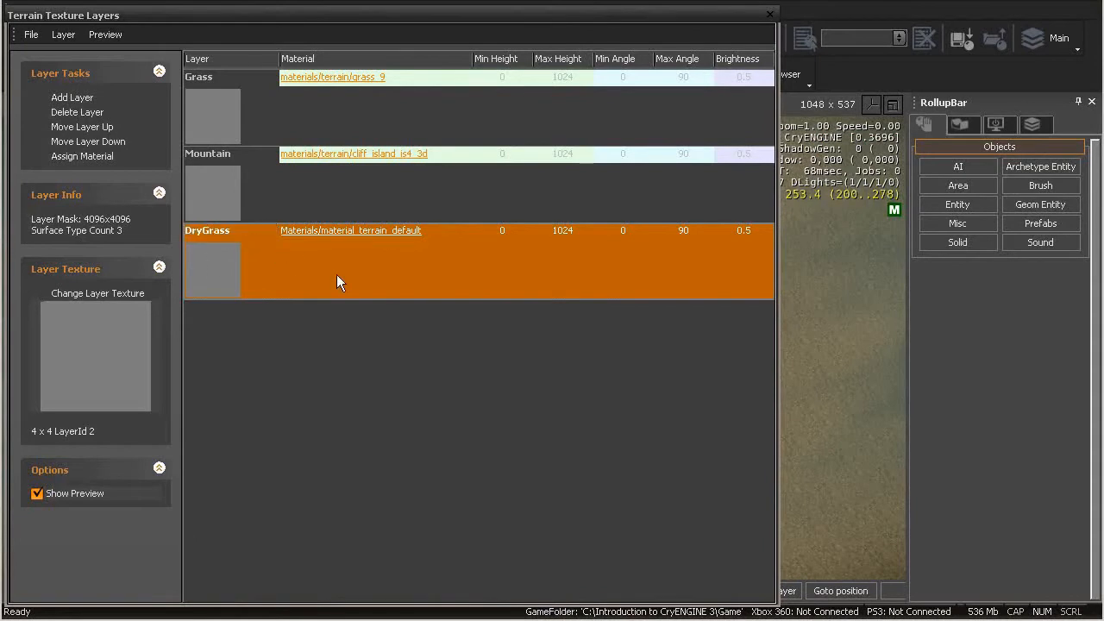
# Assign the materials/terrain/grass_5 material to the DryGrass layer
pyautogui.click(363, 231)
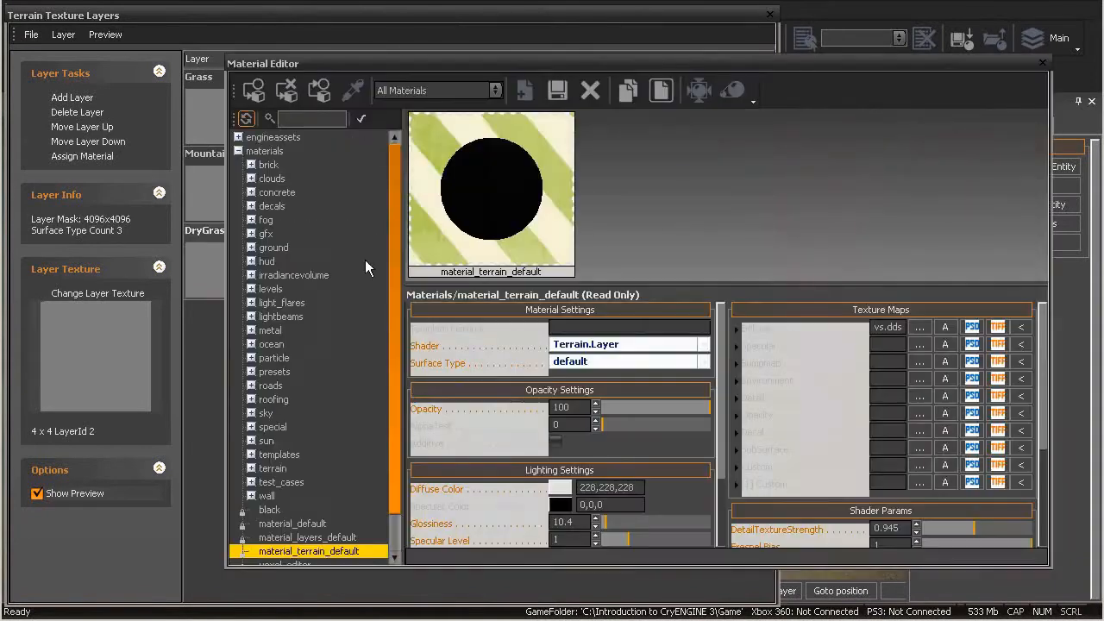
pyautogui.click(251, 467)
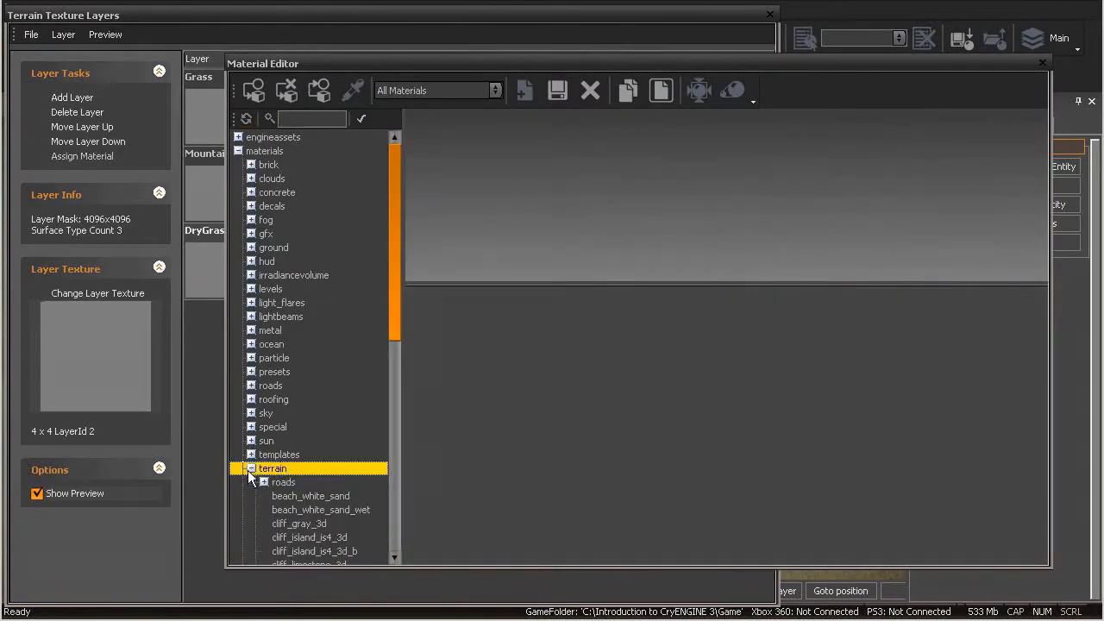
pyautogui.scroll(-3, 384, 310)
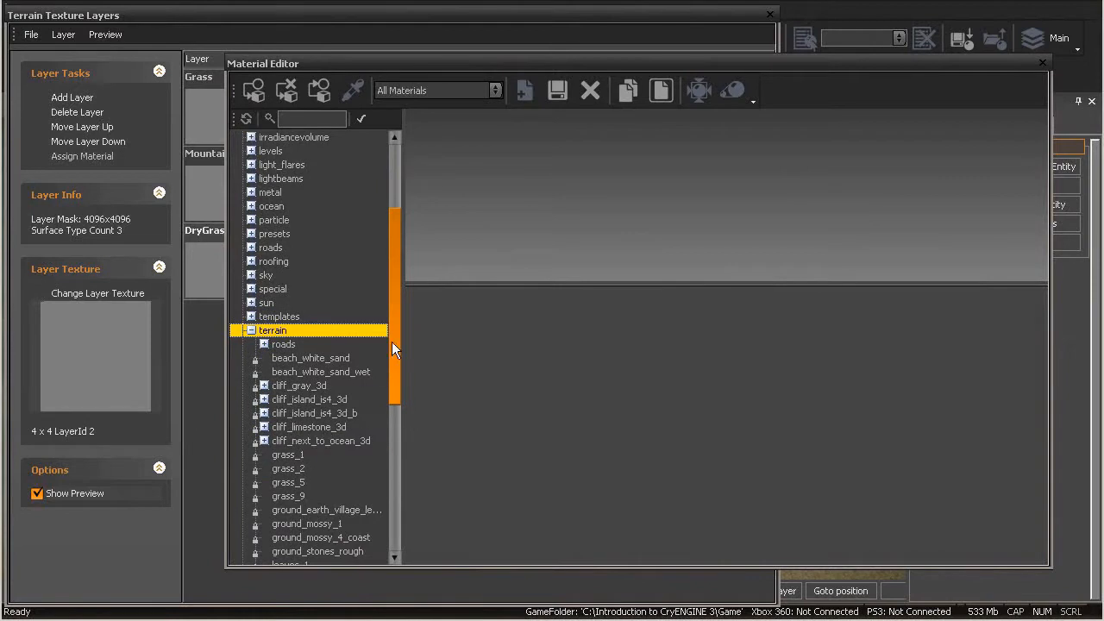
pyautogui.scroll(-2, 394, 365)
pyautogui.click(289, 388)
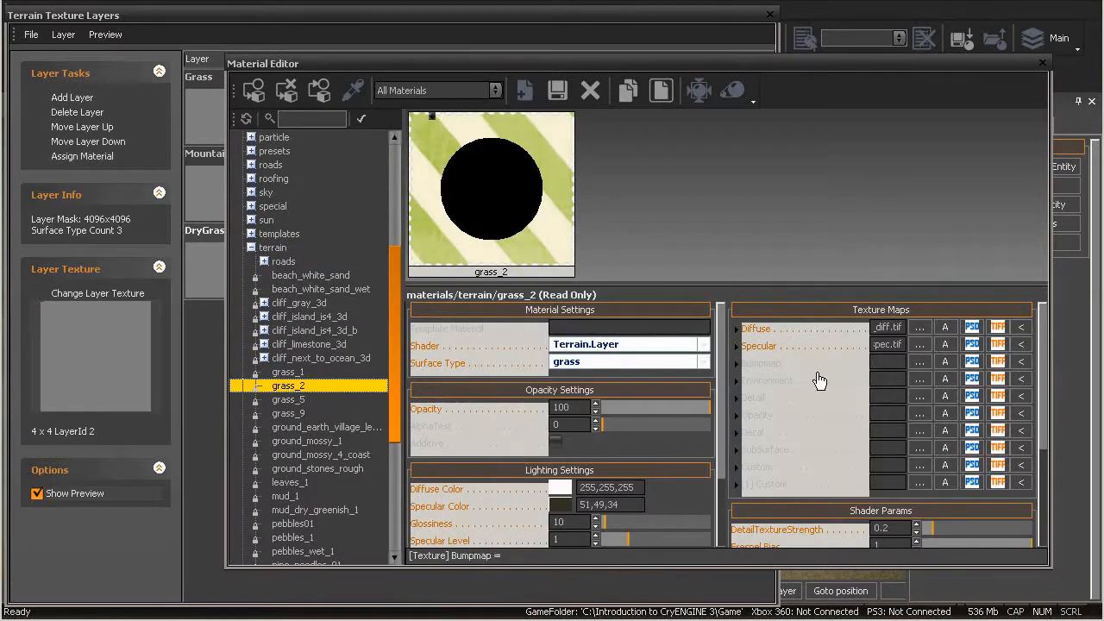
pyautogui.moveTo(804, 343)
pyautogui.click(319, 401)
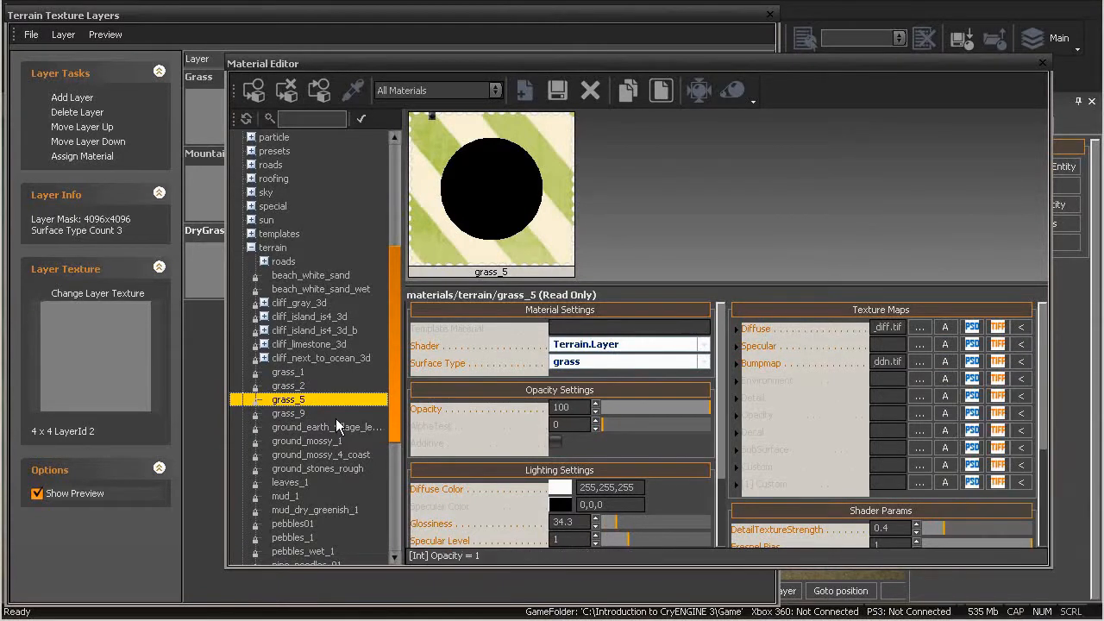
pyautogui.click(81, 157)
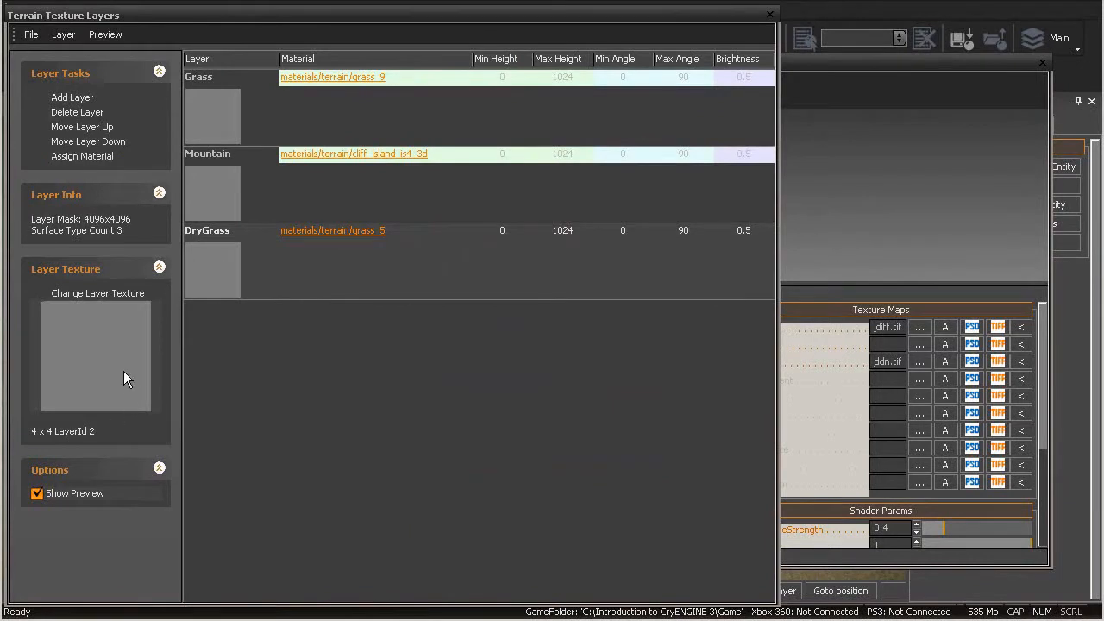
# Set the DryGrass layer's texture to grey.dds from the defaults folder and close the texture layer and material editors
pyautogui.click(98, 294)
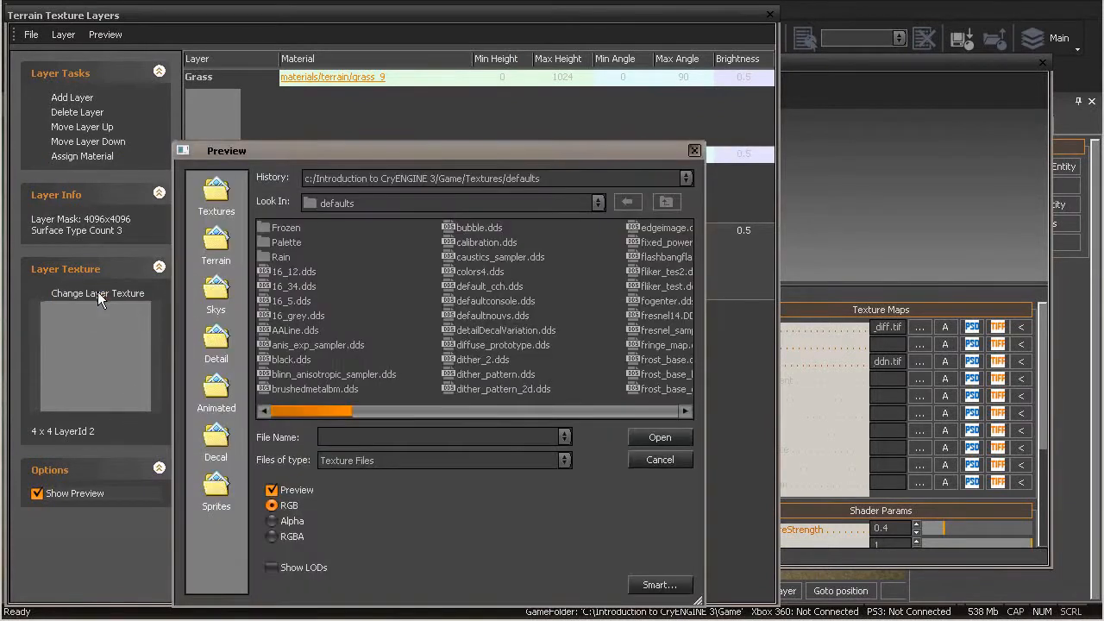
pyautogui.click(686, 413)
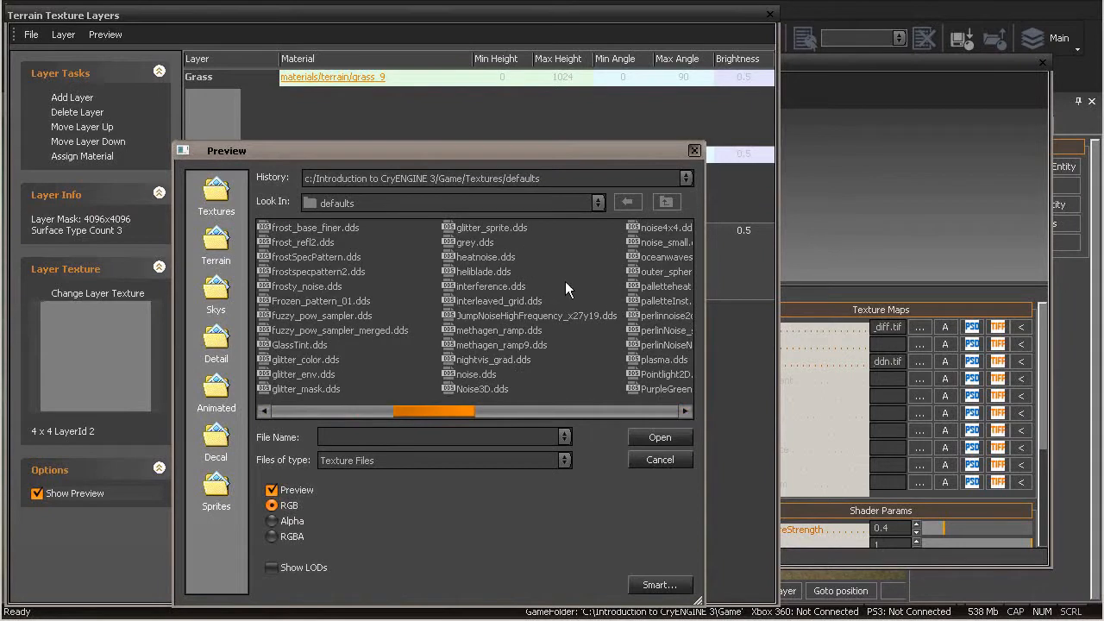
pyautogui.doubleClick(475, 243)
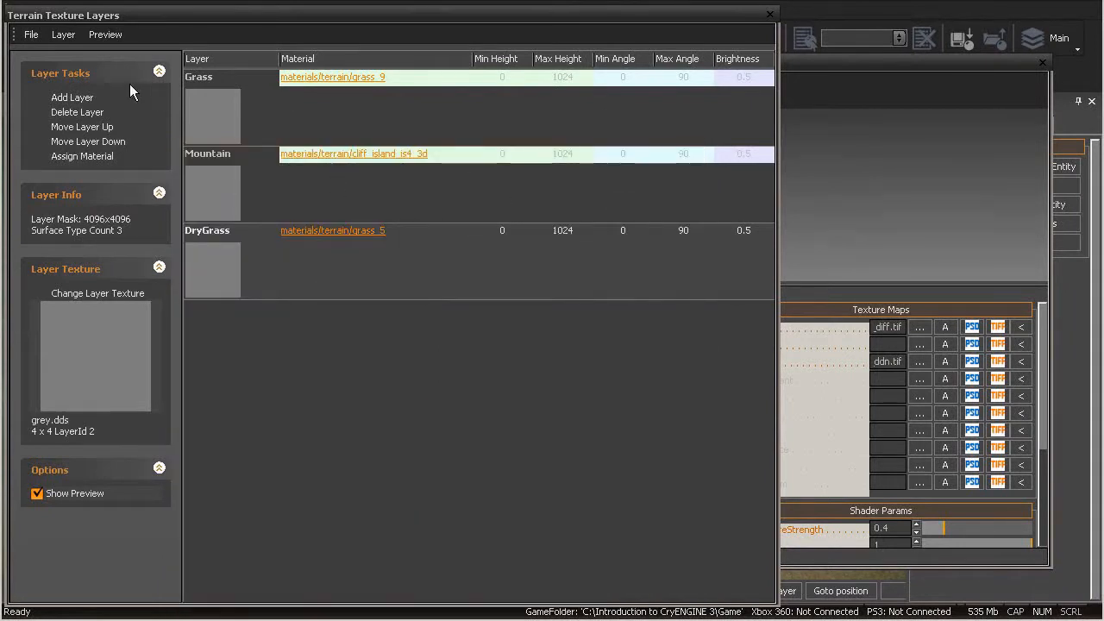
pyautogui.click(769, 16)
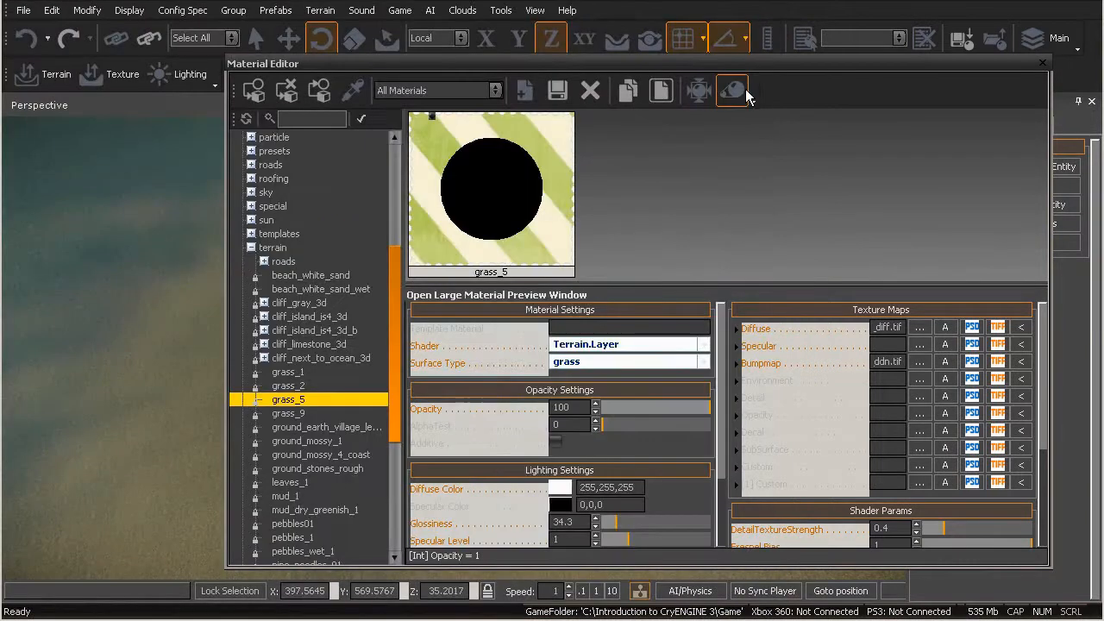
pyautogui.click(1043, 65)
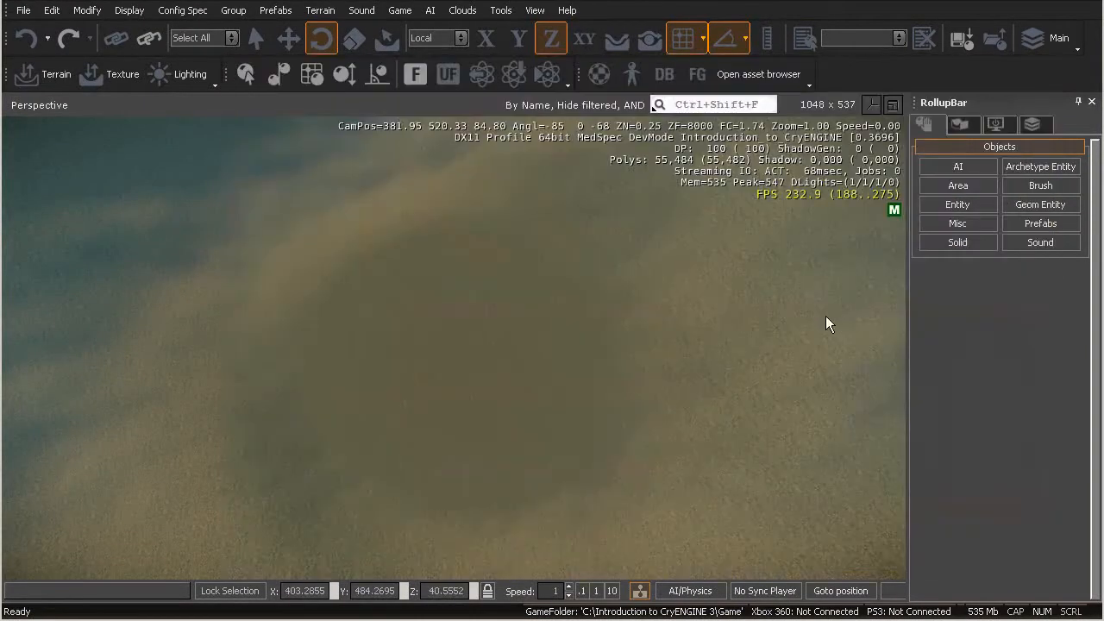
# Set the DryGrass filter colour in the Layer Painter to a muted olive with red 115, green 112 and blue 91
pyautogui.click(966, 125)
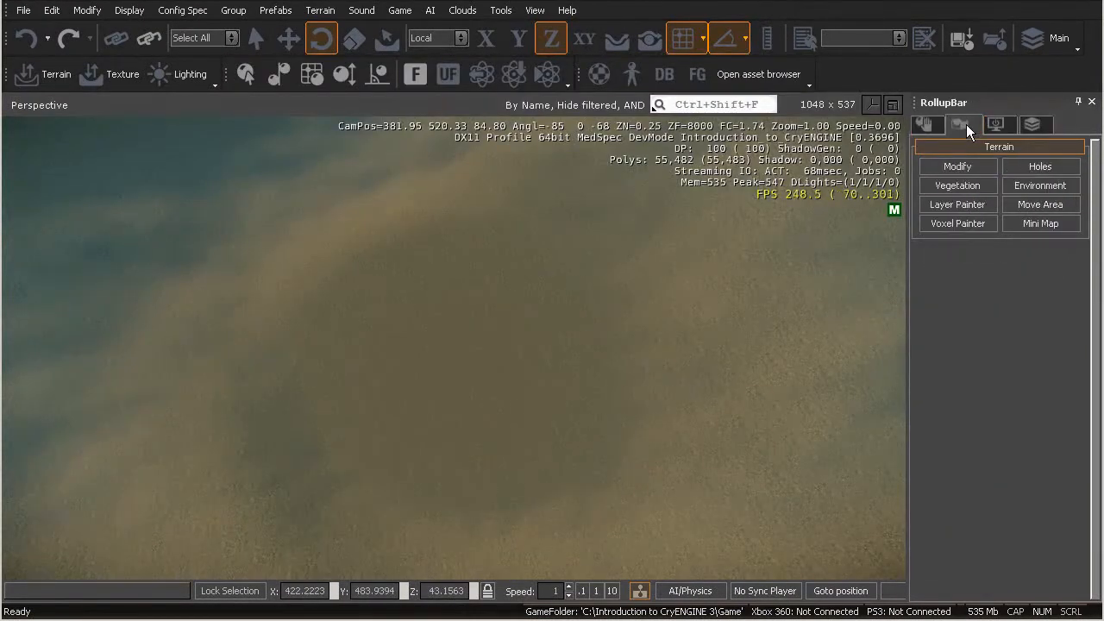
pyautogui.click(956, 203)
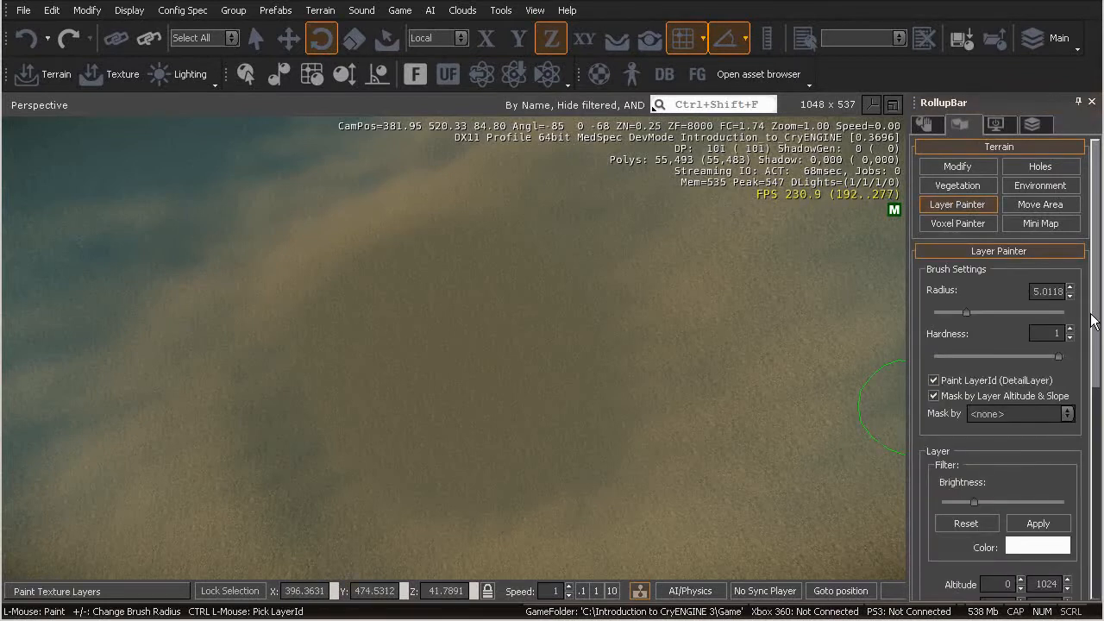
pyautogui.scroll(-5, 1093, 315)
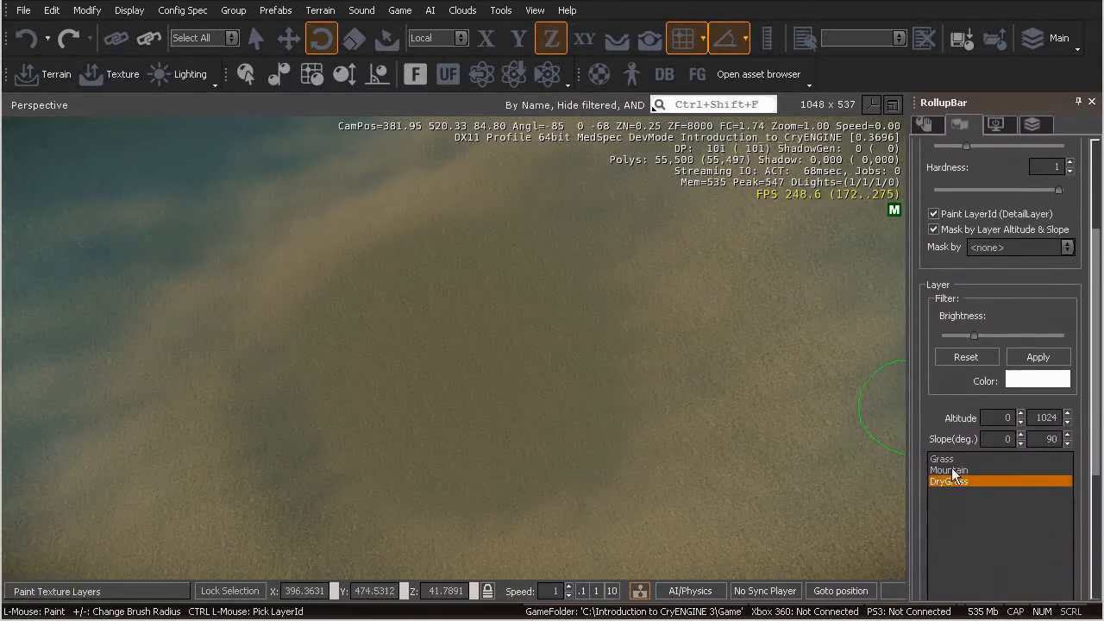
pyautogui.click(1027, 382)
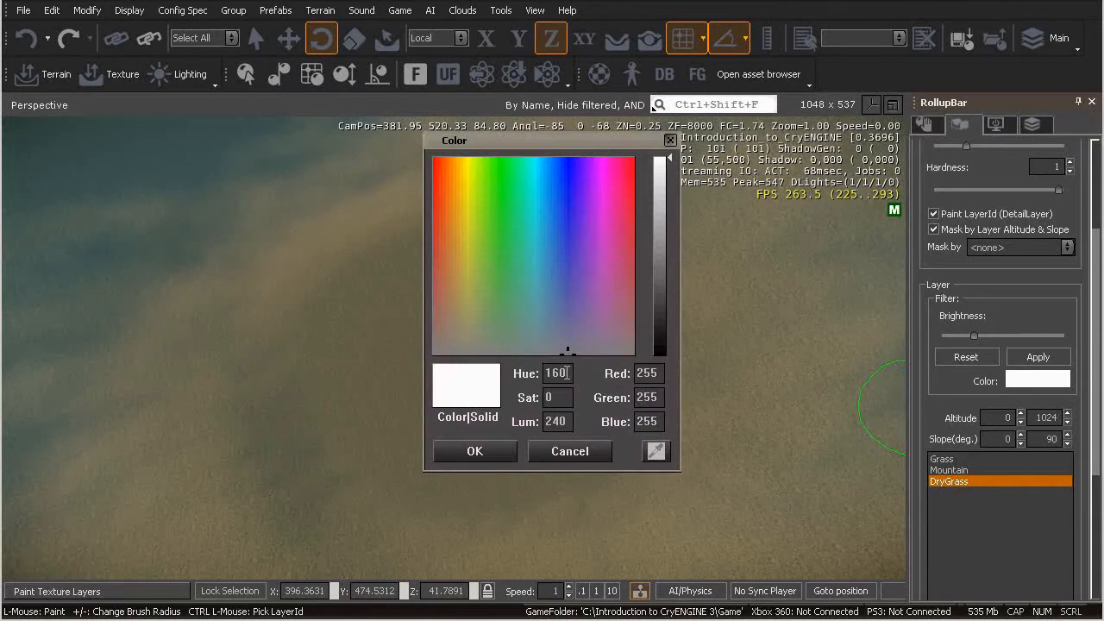
pyautogui.moveTo(502, 334); pyautogui.dragTo(462, 340)
pyautogui.moveTo(661, 321); pyautogui.dragTo(666, 275)
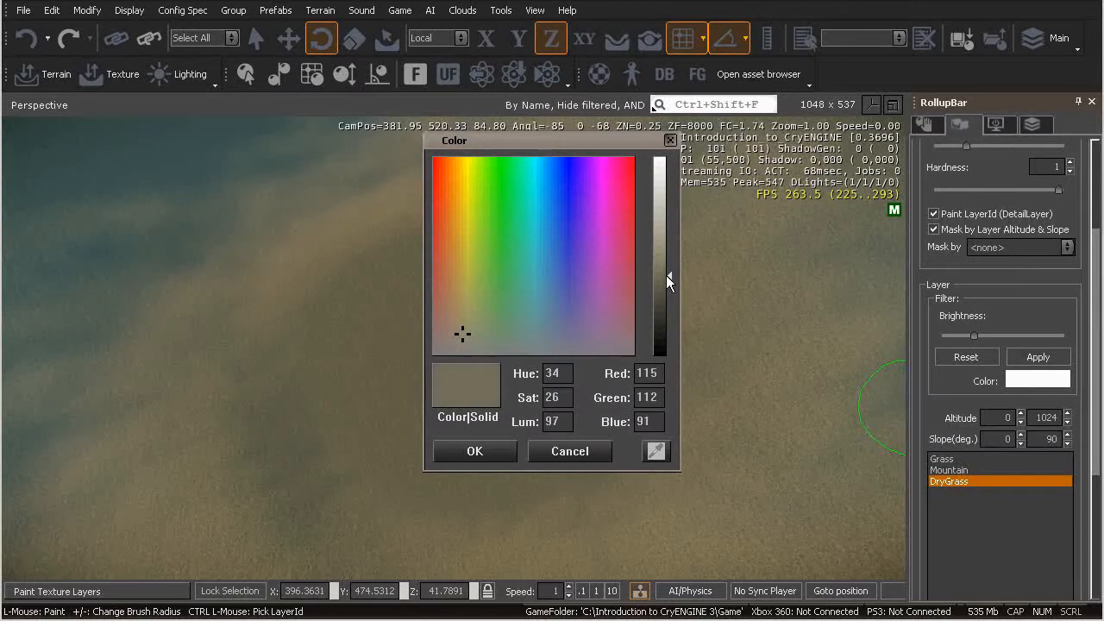
pyautogui.click(483, 452)
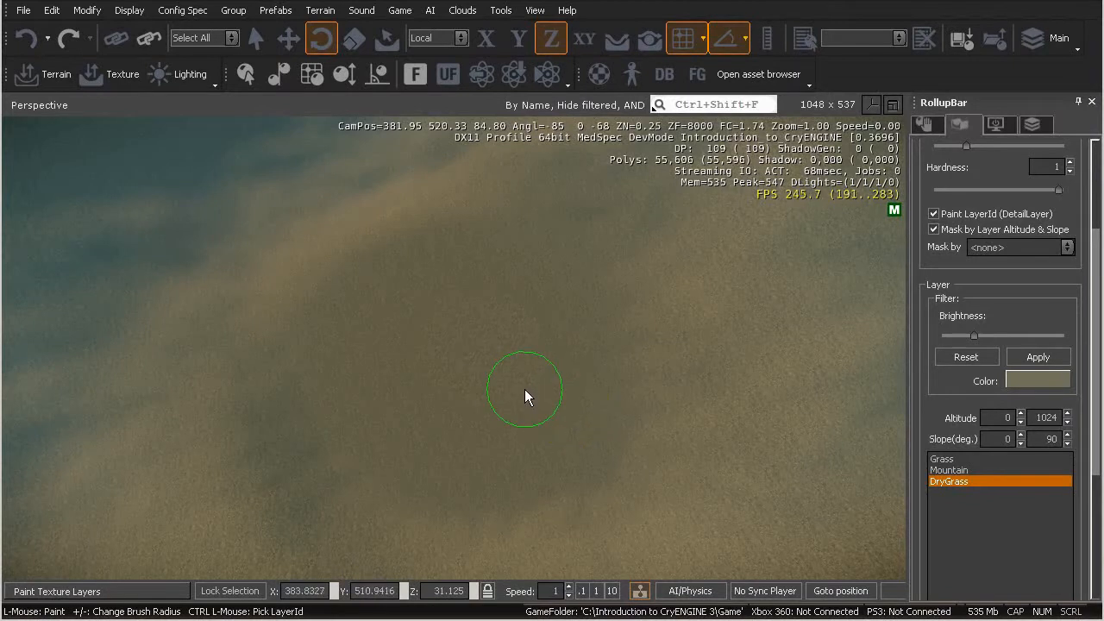
# Paint a test stroke of DryGrass across the sandy hillside at close range
pyautogui.press('w')
pyautogui.moveTo(524, 389); pyautogui.dragTo(524, 389, button='right')
pyautogui.press('s')
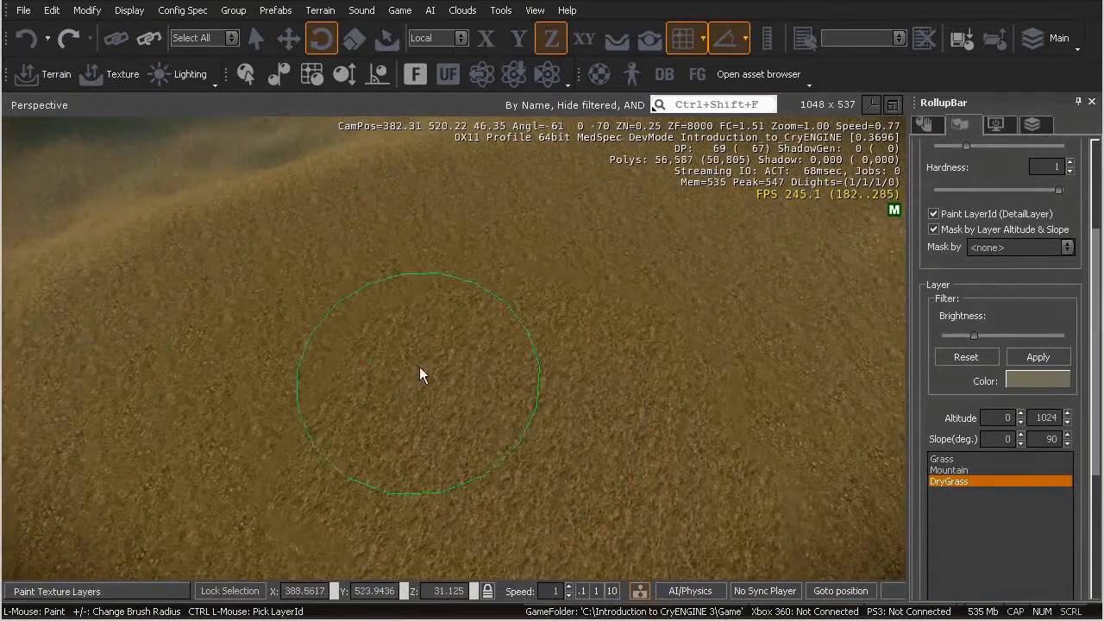
pyautogui.moveTo(269, 377)
pyautogui.mouseDown()
pyautogui.moveTo(314, 407)
pyautogui.moveTo(486, 385)
pyautogui.moveTo(684, 402)
pyautogui.moveTo(660, 420)
pyautogui.mouseUp()
# Try warmer, more saturated browns as the DryGrass filter colour and paint a test stroke on the hillside
pyautogui.click(1037, 380)
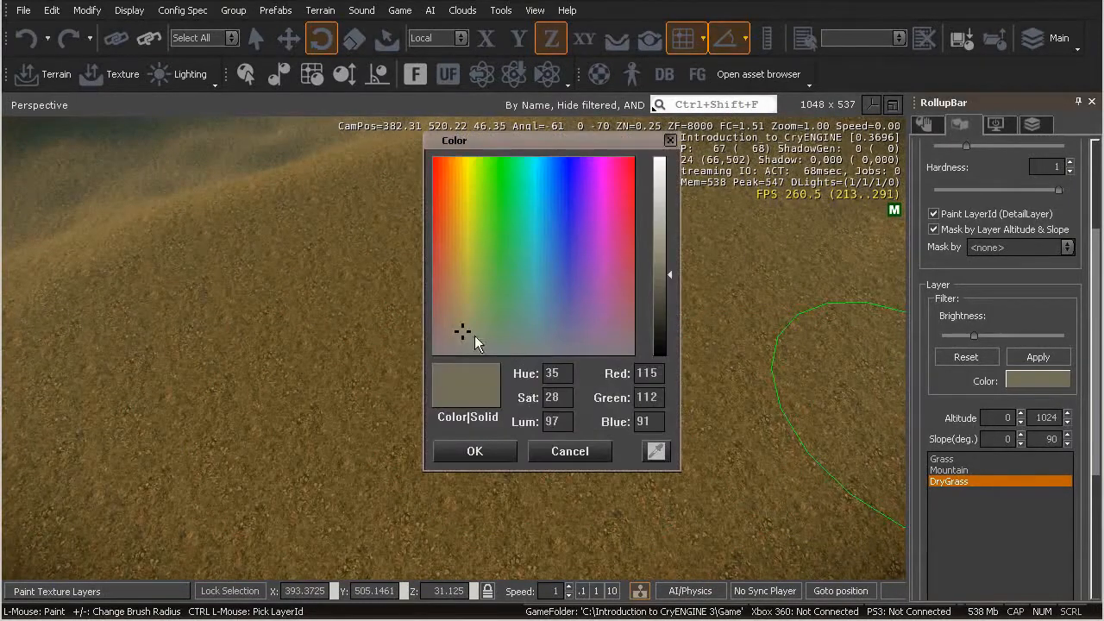
pyautogui.moveTo(462, 332); pyautogui.dragTo(458, 300)
pyautogui.click(483, 449)
pyautogui.moveTo(464, 409)
pyautogui.mouseDown()
pyautogui.moveTo(437, 397)
pyautogui.moveTo(498, 439)
pyautogui.moveTo(604, 393)
pyautogui.moveTo(628, 447)
pyautogui.moveTo(561, 395)
pyautogui.moveTo(629, 366)
pyautogui.moveTo(534, 395)
pyautogui.moveTo(528, 367)
pyautogui.mouseUp()
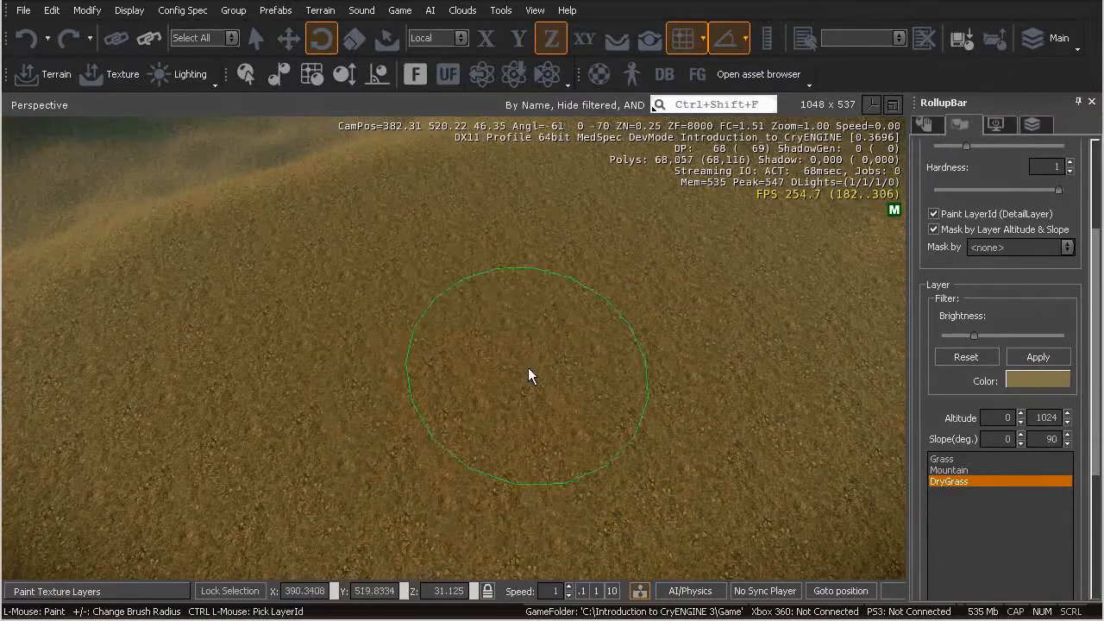
pyautogui.click(1040, 381)
pyautogui.click(458, 299)
pyautogui.click(463, 451)
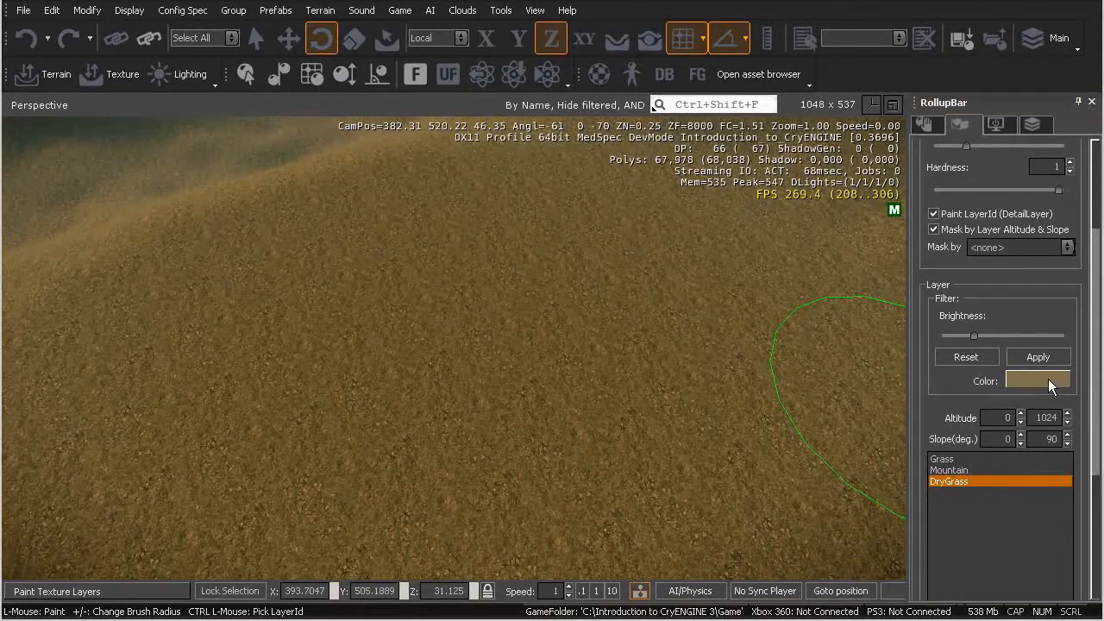
# Set the DryGrass filter colour to red 137, green 139 and blue 99 and paint a test spot on the hill
pyautogui.click(1026, 383)
pyautogui.moveTo(460, 310); pyautogui.dragTo(469, 322)
pyautogui.moveTo(664, 276); pyautogui.dragTo(667, 263)
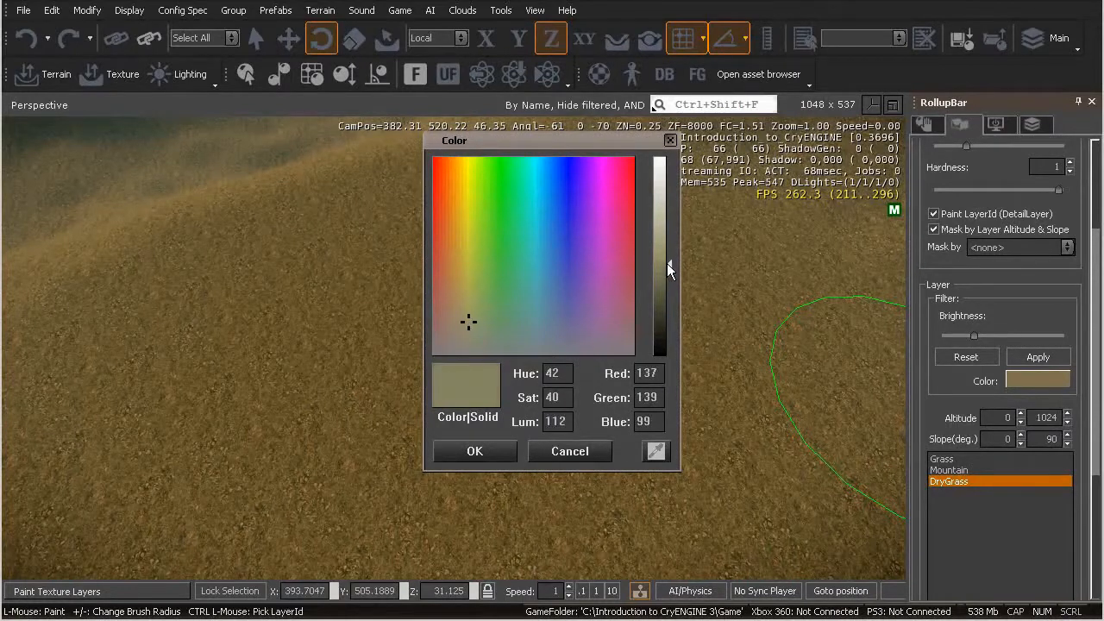
pyautogui.click(486, 445)
pyautogui.moveTo(459, 400)
pyautogui.mouseDown()
pyautogui.moveTo(387, 426)
pyautogui.moveTo(432, 457)
pyautogui.moveTo(470, 432)
pyautogui.mouseUp()
pyautogui.moveTo(470, 432)
pyautogui.mouseDown(button='right')
pyautogui.moveTo(478, 457)
pyautogui.moveTo(535, 450)
pyautogui.mouseUp(button='right')
pyautogui.press('w')
pyautogui.press('s')
pyautogui.press('w')
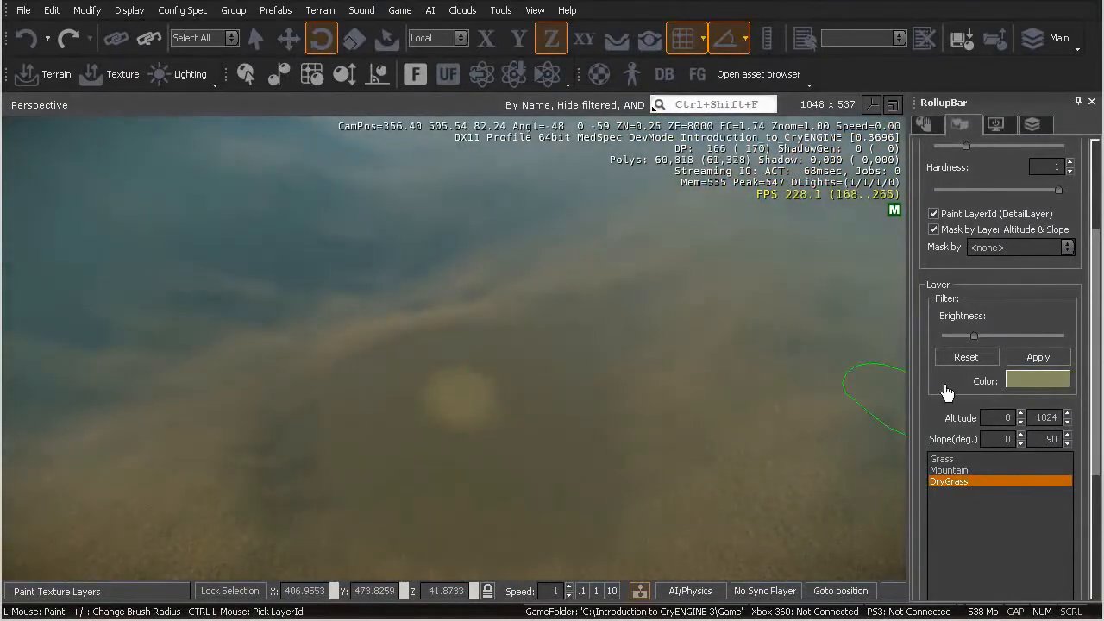
# Check the Level Layout.jpg map, close it, and paint DryGrass over the ground around the test spot
pyautogui.moveTo(651, 77); pyautogui.dragTo(576, 58)
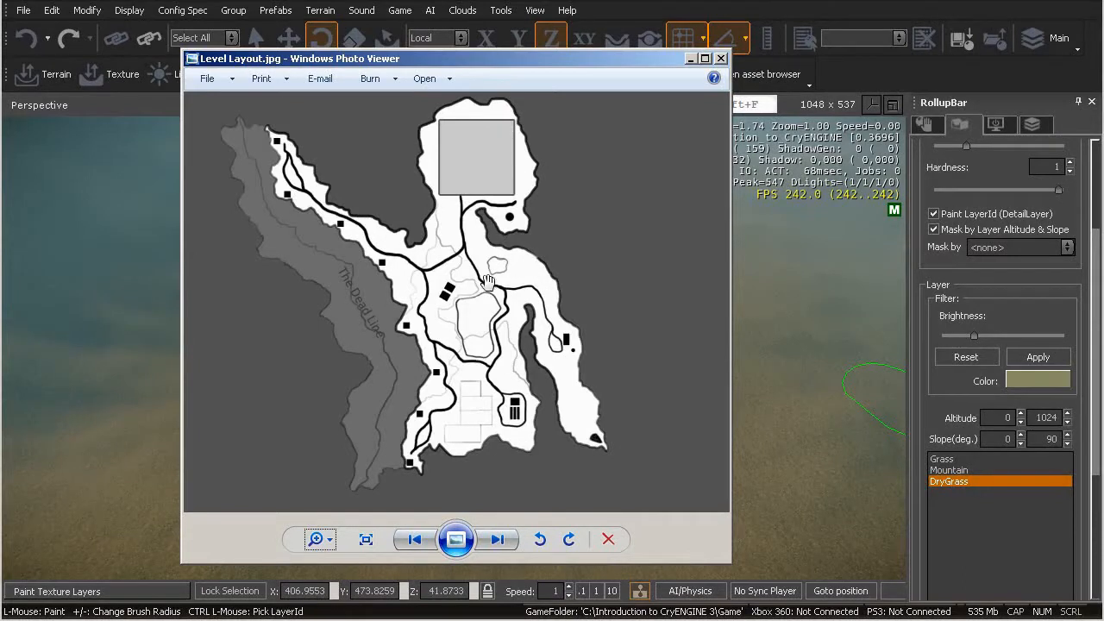
pyautogui.click(721, 59)
pyautogui.scroll(5, 601, 319)
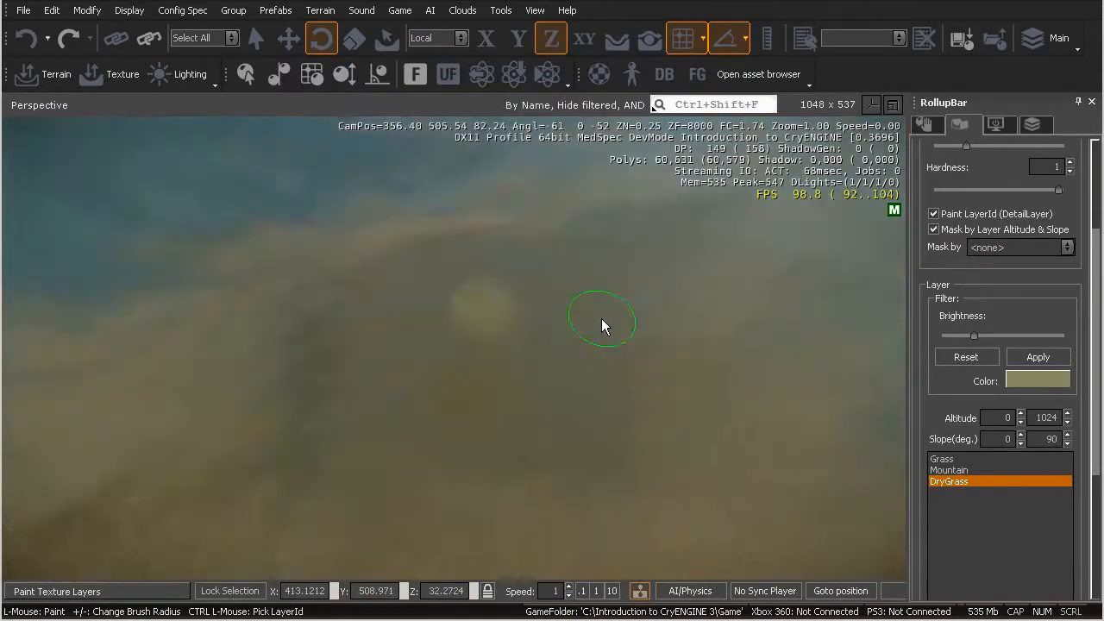
pyautogui.moveTo(602, 319); pyautogui.dragTo(602, 321, button='right')
pyautogui.press('s')
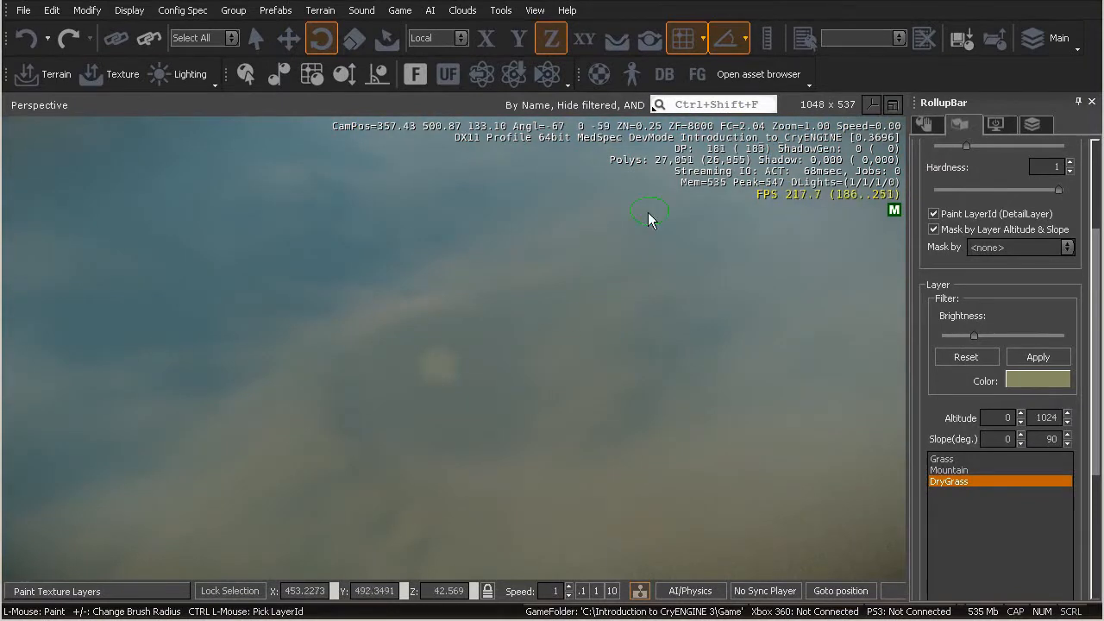
pyautogui.moveTo(443, 374)
pyautogui.mouseDown()
pyautogui.moveTo(451, 428)
pyautogui.moveTo(398, 422)
pyautogui.moveTo(483, 415)
pyautogui.mouseUp()
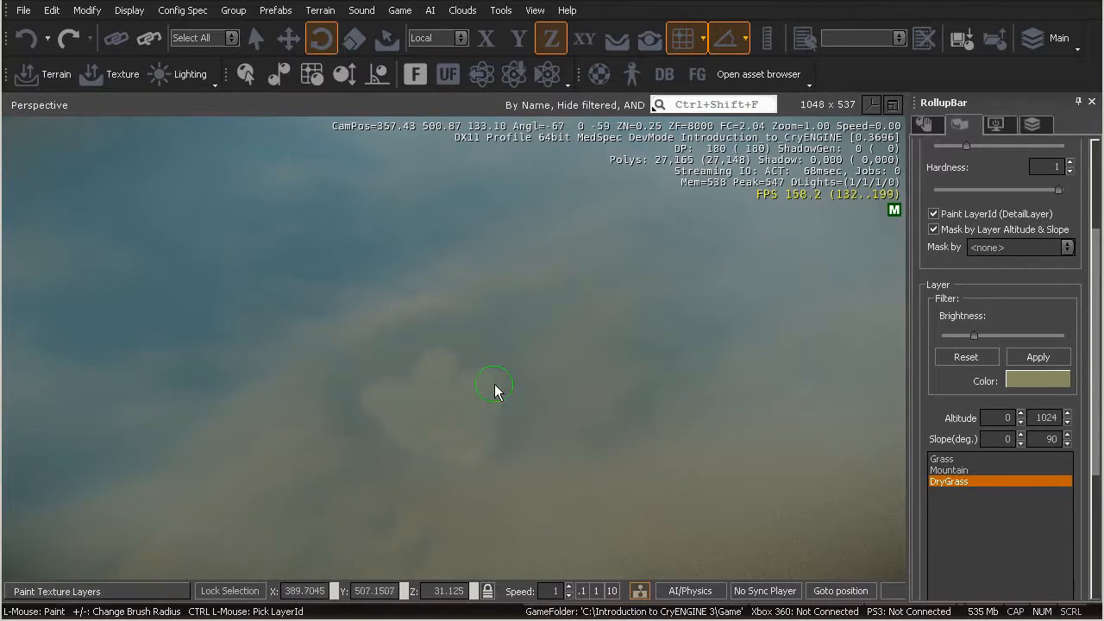
pyautogui.moveTo(507, 334)
pyautogui.mouseDown()
pyautogui.moveTo(456, 382)
pyautogui.moveTo(382, 372)
pyautogui.moveTo(394, 425)
pyautogui.moveTo(462, 466)
pyautogui.moveTo(469, 436)
pyautogui.moveTo(488, 470)
pyautogui.moveTo(502, 355)
pyautogui.moveTo(486, 455)
pyautogui.moveTo(469, 470)
pyautogui.moveTo(495, 381)
pyautogui.moveTo(494, 454)
pyautogui.moveTo(414, 436)
pyautogui.moveTo(378, 369)
pyautogui.moveTo(351, 349)
pyautogui.moveTo(417, 341)
pyautogui.moveTo(353, 359)
pyautogui.moveTo(435, 338)
pyautogui.moveTo(473, 304)
pyautogui.moveTo(505, 328)
pyautogui.moveTo(473, 295)
pyautogui.moveTo(432, 306)
pyautogui.moveTo(444, 298)
pyautogui.mouseUp()
pyautogui.moveTo(427, 322); pyautogui.dragTo(426, 324, button='right')
# Paint a long, broad band of DryGrass across the terrain beside the first painted patch
pyautogui.press('w')
pyautogui.press('a')
pyautogui.press('w')
pyautogui.press('s')
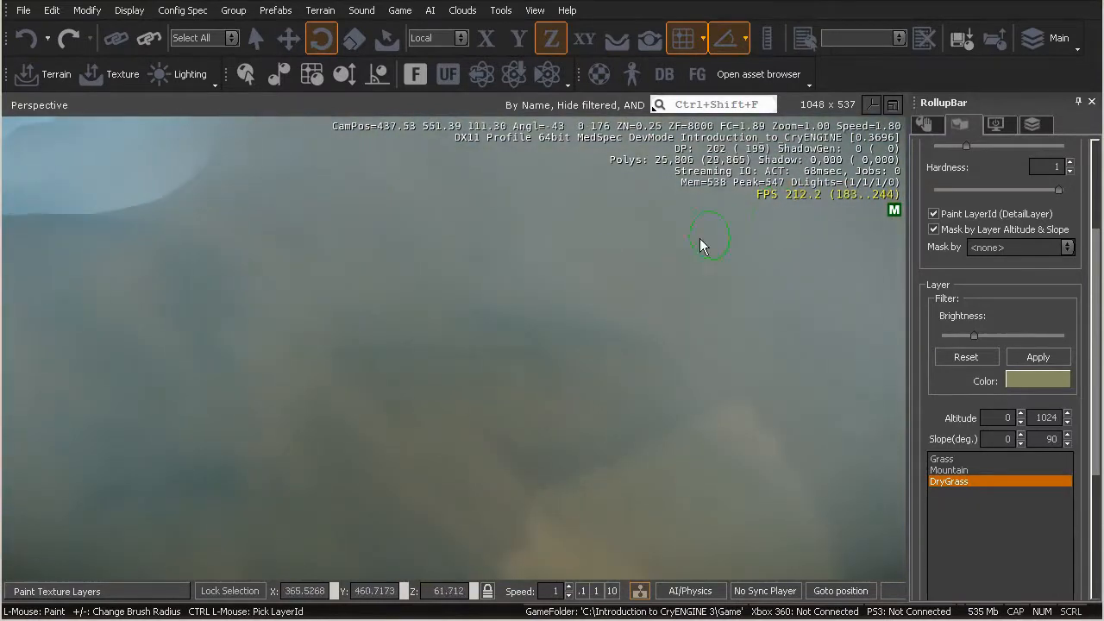
pyautogui.moveTo(494, 285)
pyautogui.mouseDown()
pyautogui.moveTo(547, 342)
pyautogui.moveTo(542, 314)
pyautogui.moveTo(474, 338)
pyautogui.moveTo(446, 322)
pyautogui.moveTo(452, 305)
pyautogui.moveTo(373, 366)
pyautogui.moveTo(518, 333)
pyautogui.moveTo(450, 385)
pyautogui.moveTo(581, 335)
pyautogui.moveTo(501, 325)
pyautogui.moveTo(323, 378)
pyautogui.moveTo(363, 344)
pyautogui.moveTo(325, 382)
pyautogui.moveTo(392, 394)
pyautogui.moveTo(363, 434)
pyautogui.moveTo(274, 439)
pyautogui.moveTo(276, 392)
pyautogui.moveTo(152, 451)
pyautogui.moveTo(167, 468)
pyautogui.moveTo(251, 475)
pyautogui.moveTo(152, 523)
pyautogui.moveTo(309, 369)
pyautogui.mouseUp()
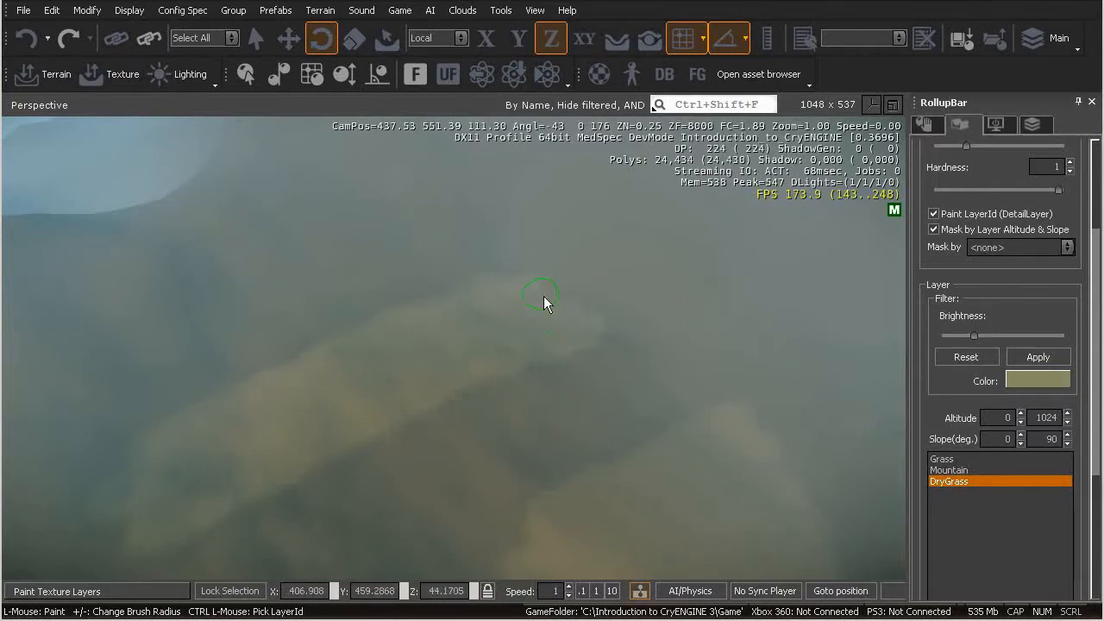
# Paint a DryGrass strip linking the first patch with the curved far end of the broad band
pyautogui.press('w')
pyautogui.moveTo(499, 354); pyautogui.dragTo(507, 358, button='right')
pyautogui.press('d')
pyautogui.press('w')
pyautogui.press('s')
pyautogui.press('a')
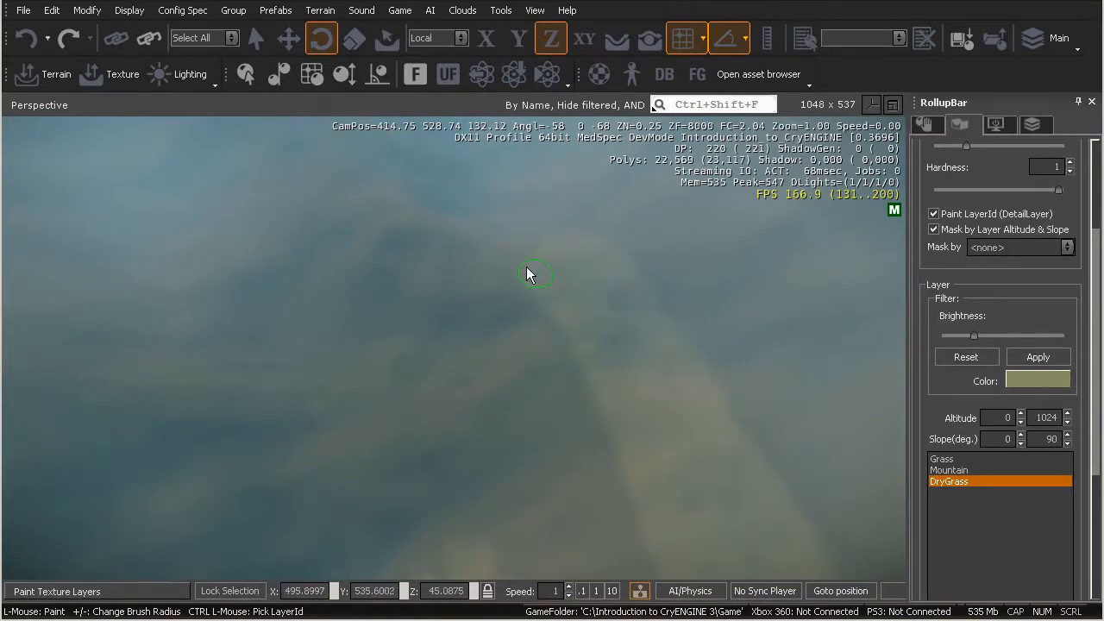
pyautogui.press('s')
pyautogui.moveTo(554, 271); pyautogui.dragTo(554, 273, button='right')
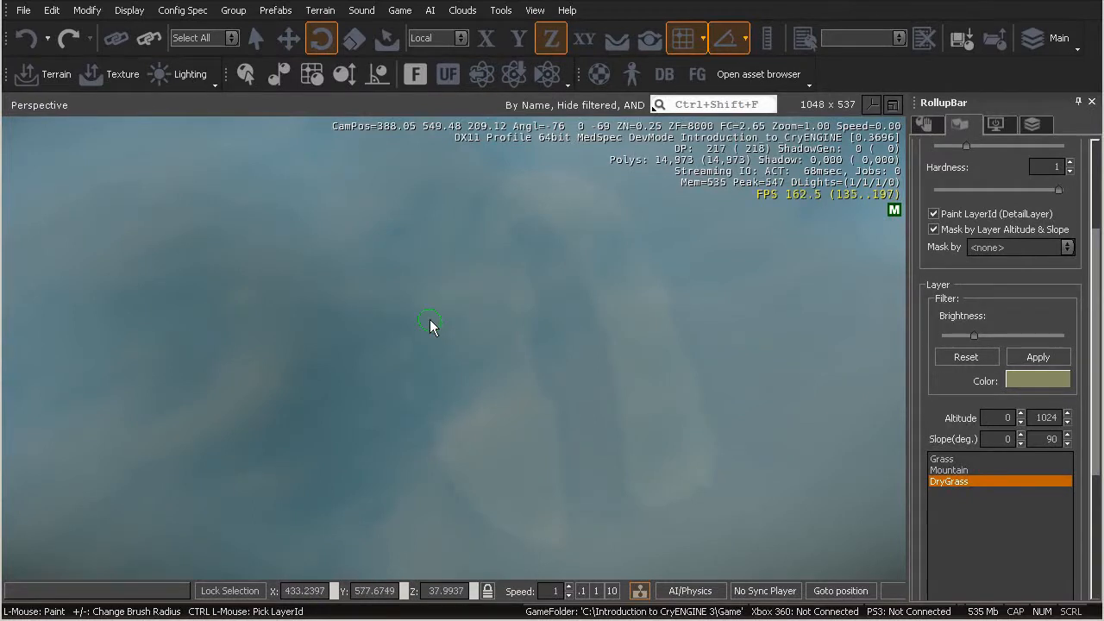
# Extend the DryGrass strip from the curved bend up the valley between the slopes
pyautogui.moveTo(414, 331); pyautogui.dragTo(413, 331, button='right')
pyautogui.press('w')
pyautogui.press('a')
pyautogui.press('s')
pyautogui.press('d')
pyautogui.press('s')
pyautogui.press('a')
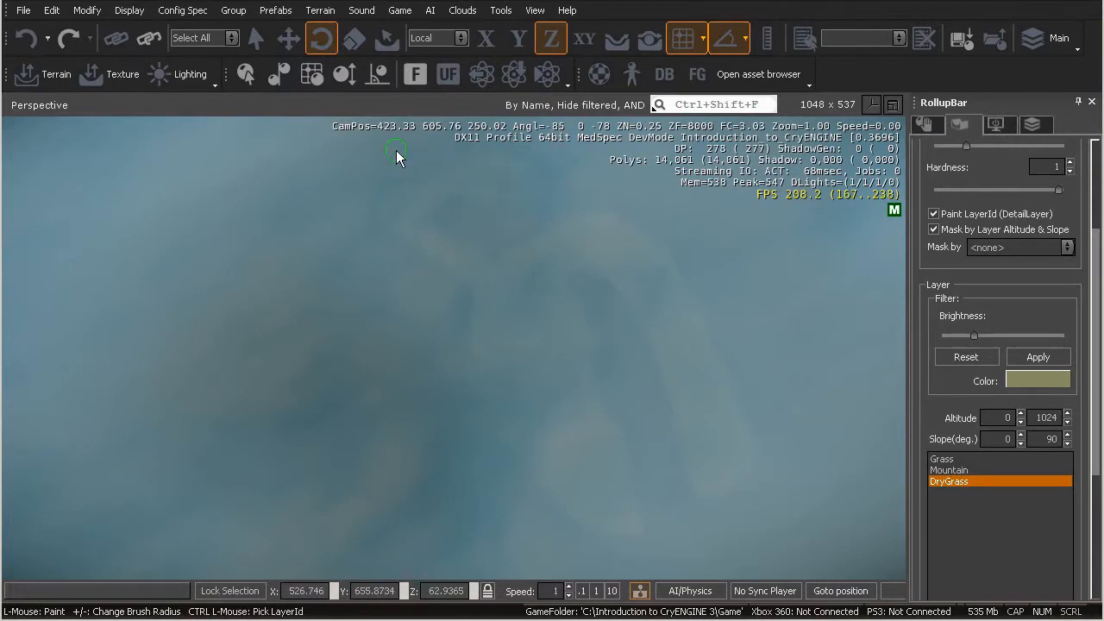
# Paint DryGrass over the open ground at the far end of the valley strip
pyautogui.press('w')
pyautogui.moveTo(482, 266); pyautogui.dragTo(482, 267, button='right')
pyautogui.press('d')
pyautogui.press('s')
pyautogui.press('s')
pyautogui.press('a')
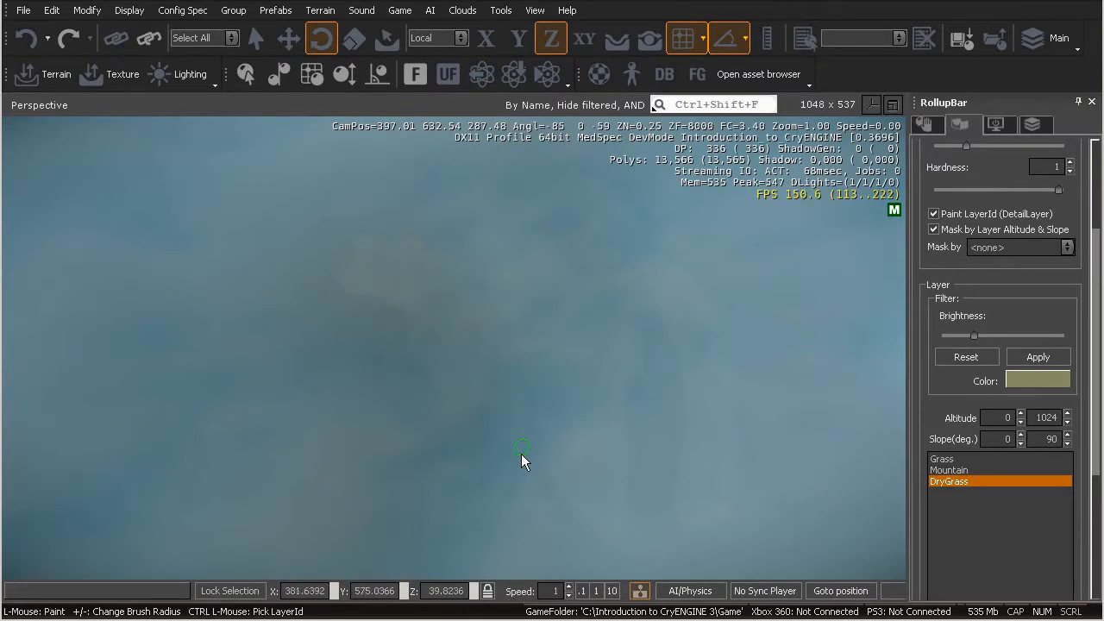
# Paint a DryGrass side path leading down from the open ground along the slope
pyautogui.scroll(5, 531, 365)
pyautogui.press('w')
pyautogui.moveTo(532, 365); pyautogui.dragTo(531, 365, button='right')
pyautogui.press('s')
pyautogui.press('w')
pyautogui.press('s')
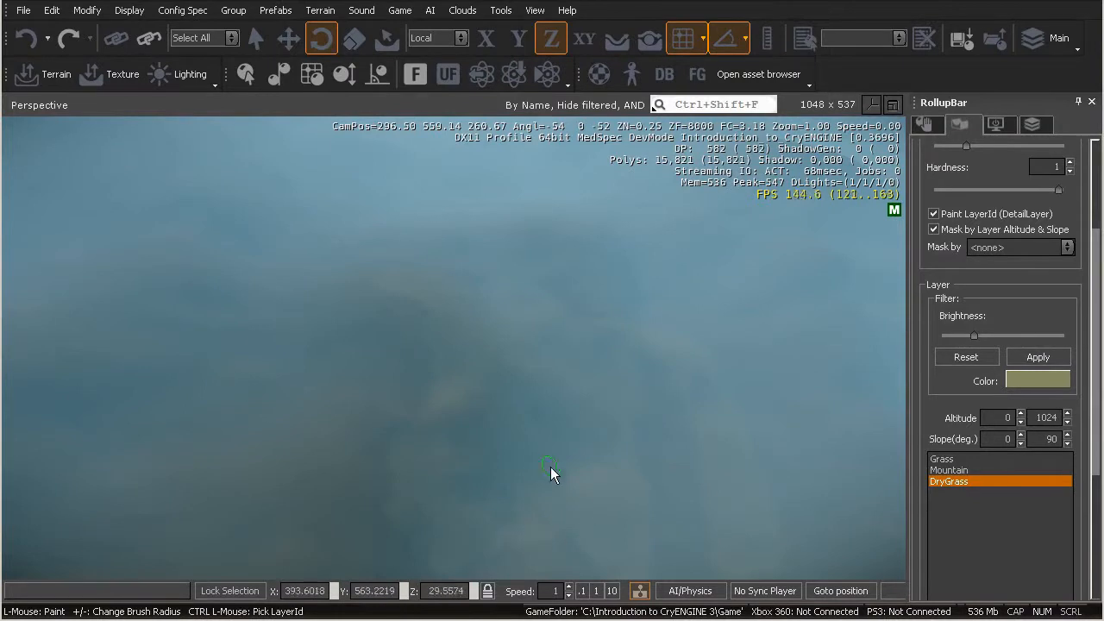
# Paint a narrow, winding DryGrass path down along the hillside
pyautogui.press('w')
pyautogui.moveTo(450, 472); pyautogui.dragTo(451, 472, button='right')
pyautogui.press('s')
pyautogui.press('a')
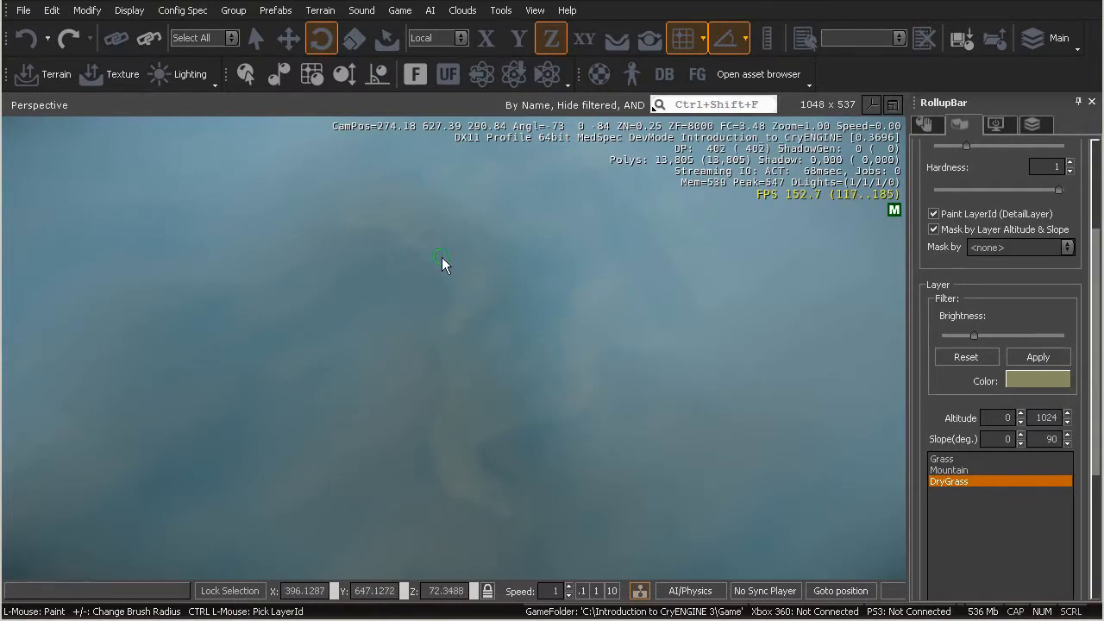
pyautogui.moveTo(527, 259); pyautogui.dragTo(527, 259, button='right')
pyautogui.press('d')
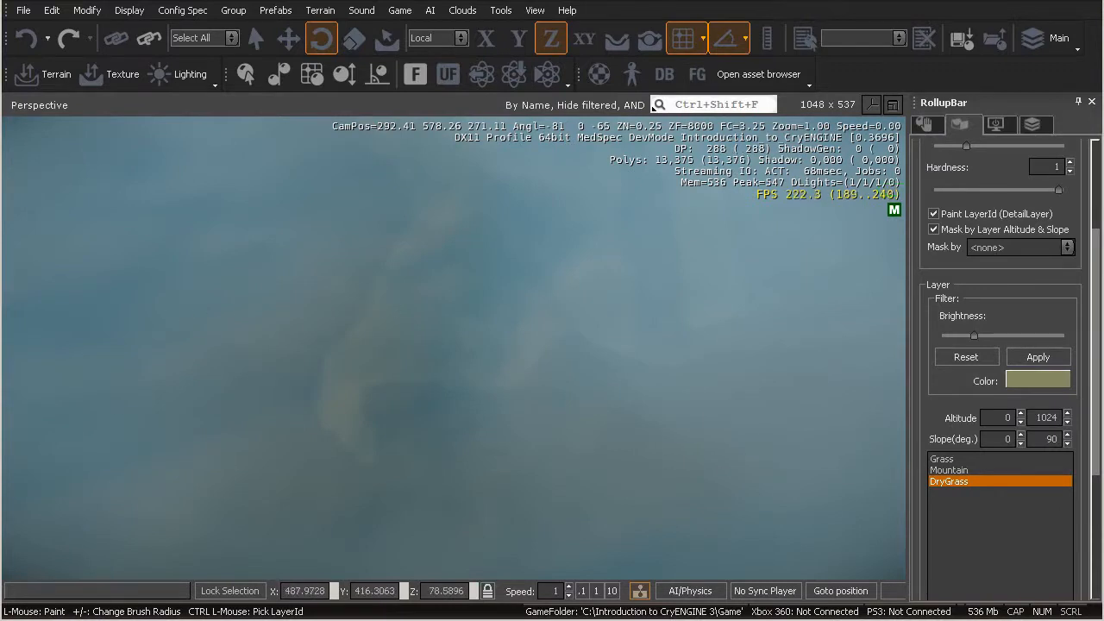
# Compare the painted paths with the Level Layout.jpg map and return to the terrain's central area
pyautogui.moveTo(1103, 101); pyautogui.dragTo(651, 73)
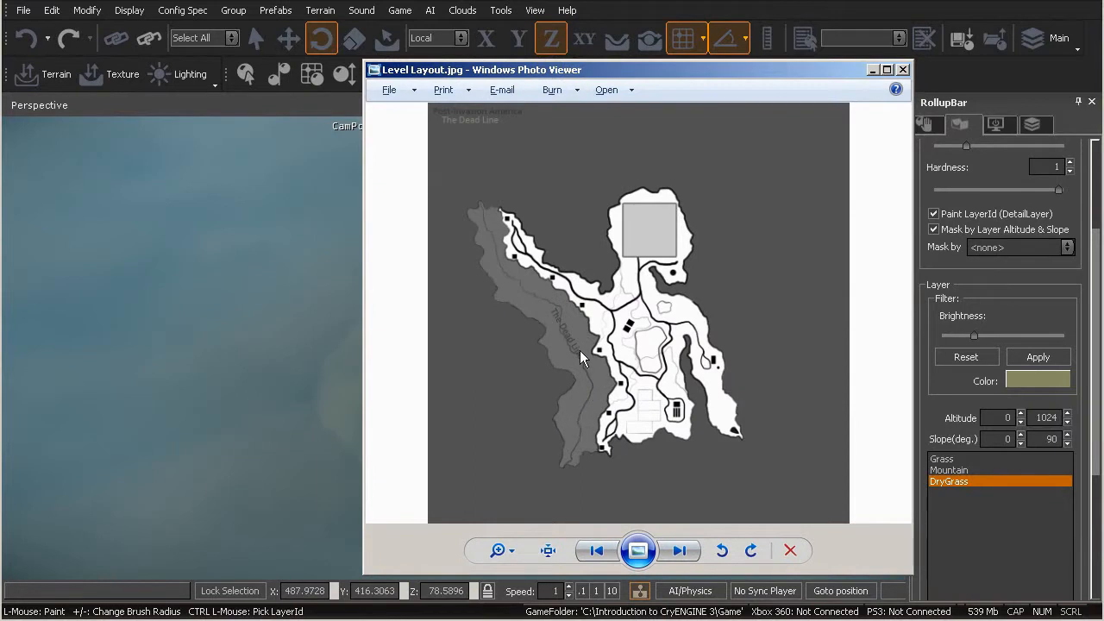
pyautogui.moveTo(539, 72); pyautogui.dragTo(1103, 17)
pyautogui.moveTo(457, 367); pyautogui.dragTo(459, 372, button='right')
pyautogui.press('w')
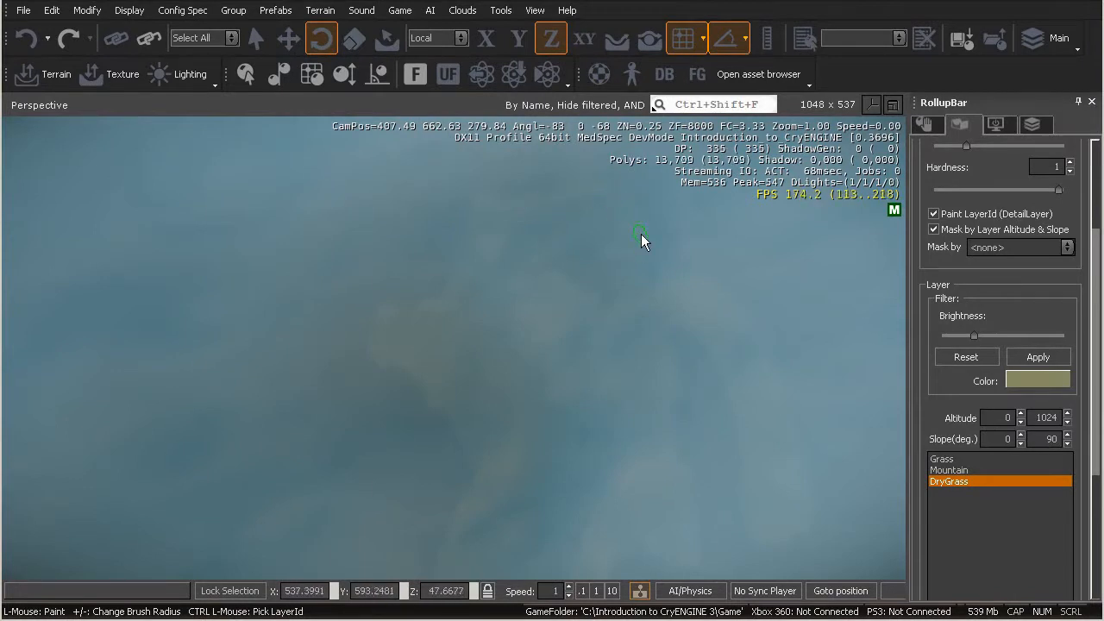
# Paint DryGrass along the valley that leads from the central patches toward the upper plateau
pyautogui.press('d')
pyautogui.moveTo(596, 296); pyautogui.dragTo(596, 296, button='right')
pyautogui.press('w')
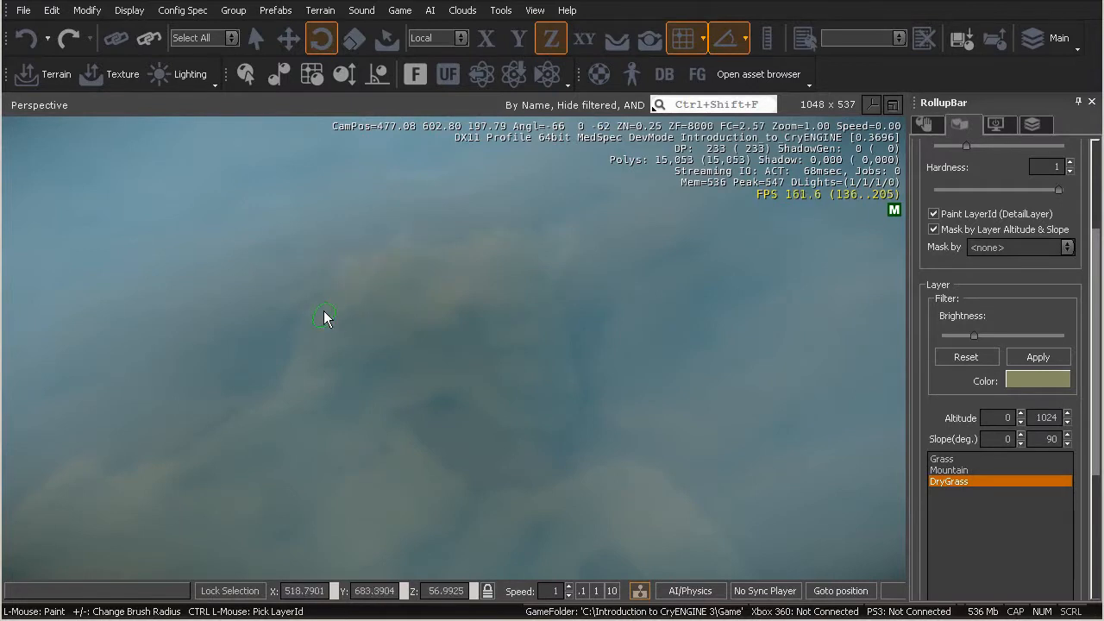
pyautogui.moveTo(317, 336); pyautogui.dragTo(325, 333, button='right')
pyautogui.press('w')
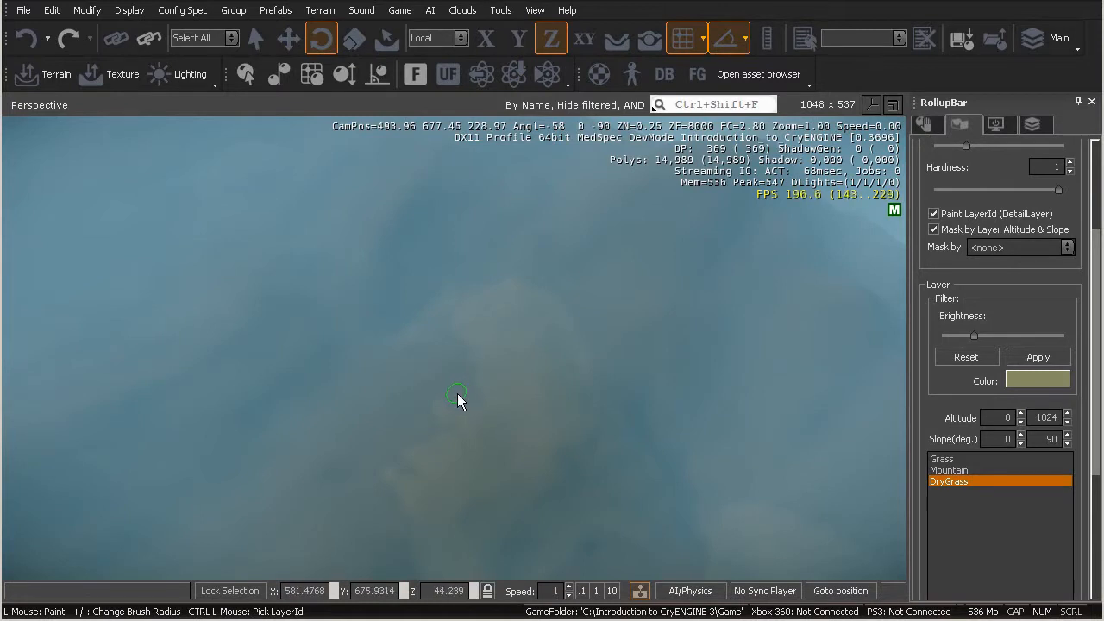
# Increase the brush radius and fill the wide plateau area with DryGrass
pyautogui.press('+')
pyautogui.press('+')
pyautogui.press('+')
pyautogui.press('+')
pyautogui.press('+')
pyautogui.press('+')
pyautogui.press('+')
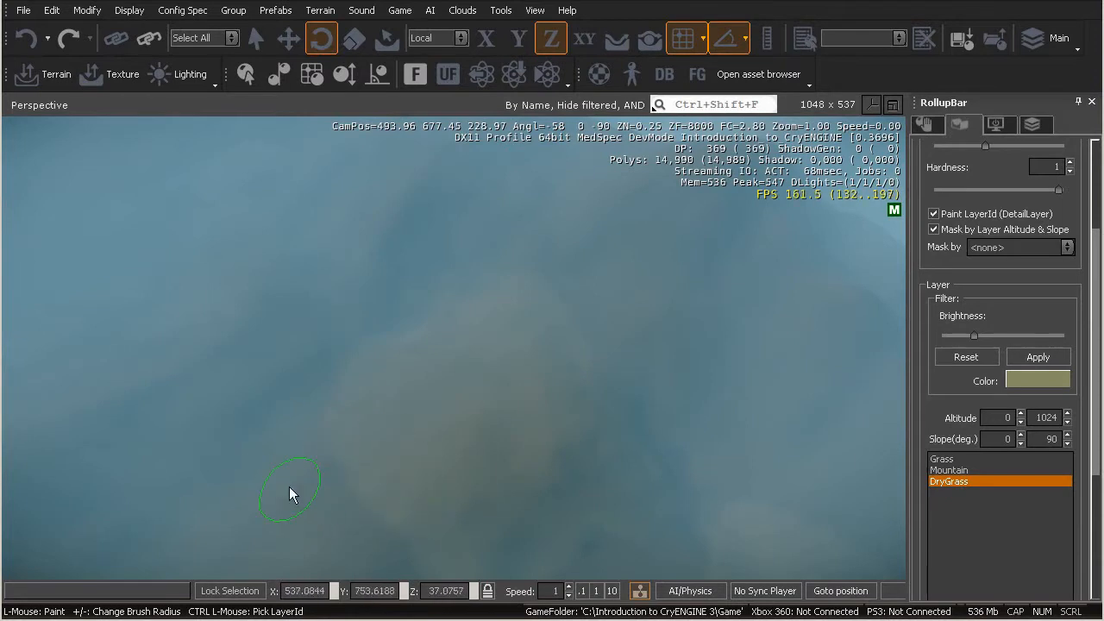
# Sample the Grass layer from the terrain and switch back to the DryGrass layer
pyautogui.press('ctrl')
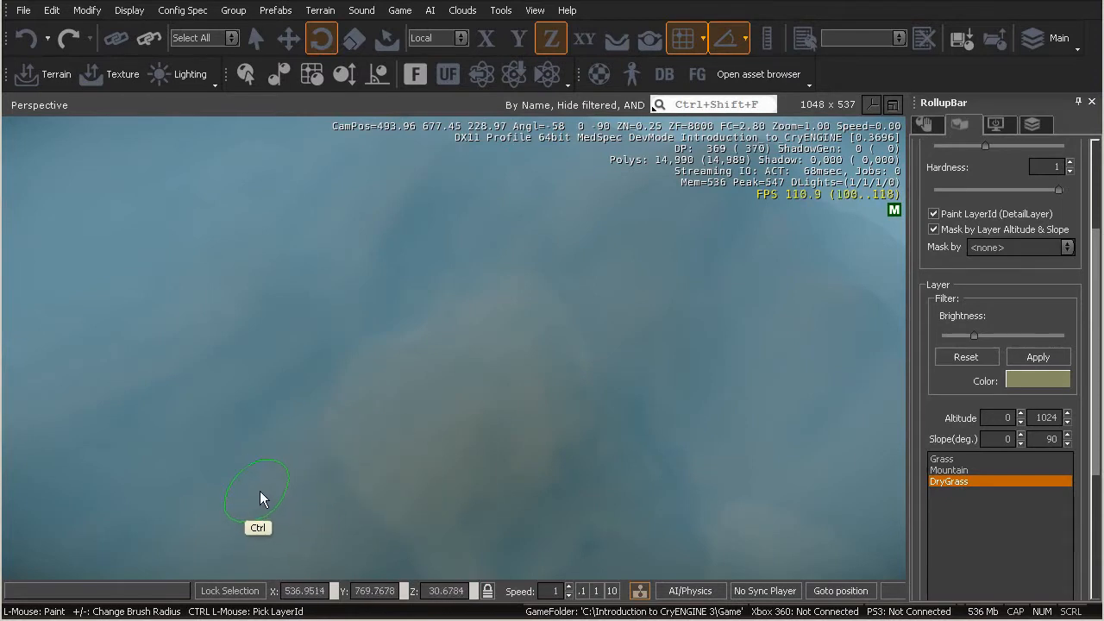
pyautogui.keyDown('ctrl'); pyautogui.click(259, 489); pyautogui.keyUp('ctrl')
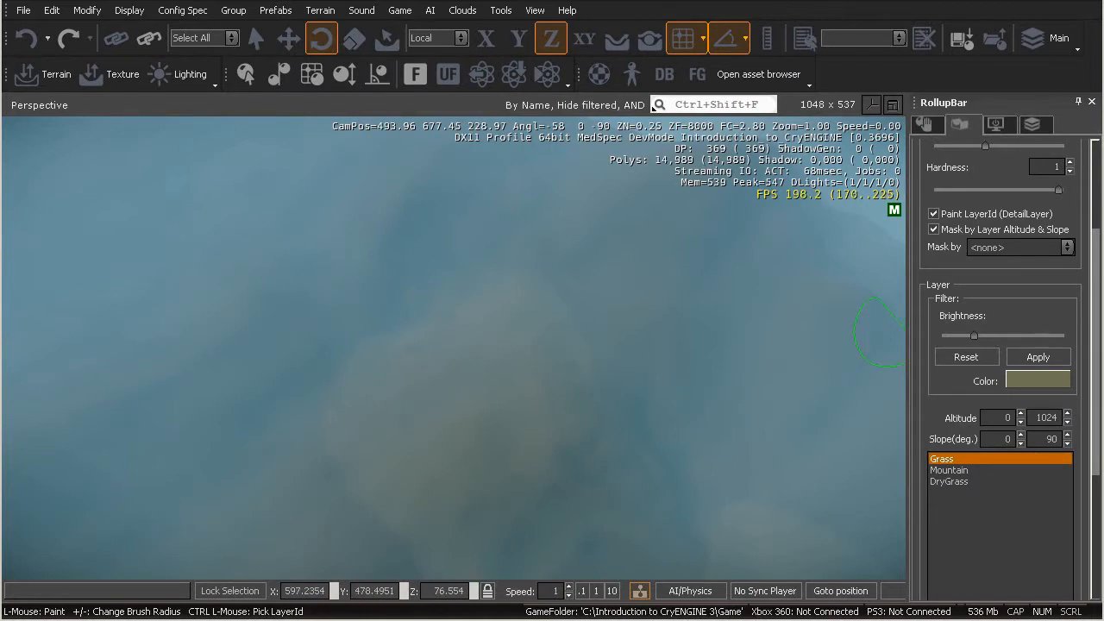
pyautogui.click(954, 483)
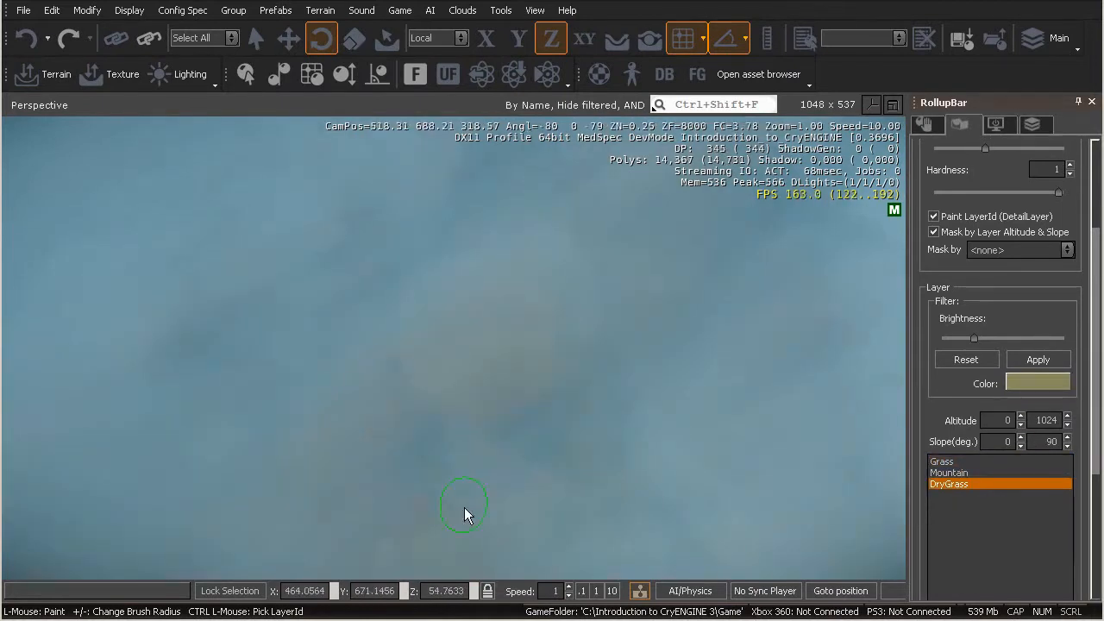
# Paint a long diagonal DryGrass path across the terrain beside the filled plateau
pyautogui.press('s')
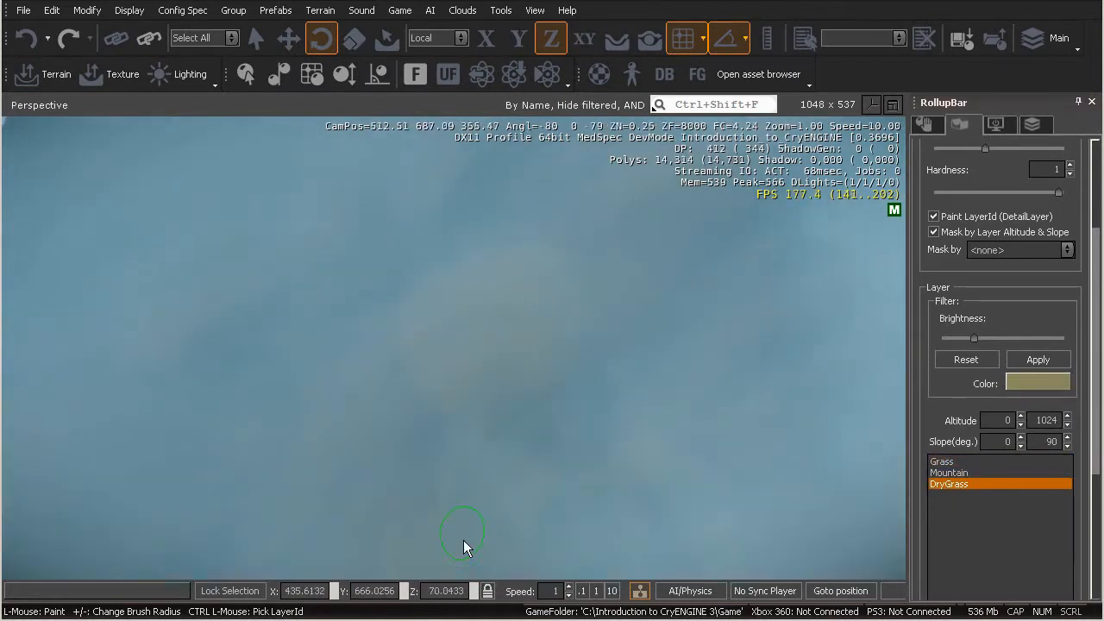
pyautogui.moveTo(535, 404); pyautogui.dragTo(490, 446, button='right')
pyautogui.press('a')
pyautogui.press('s')
pyautogui.press('w')
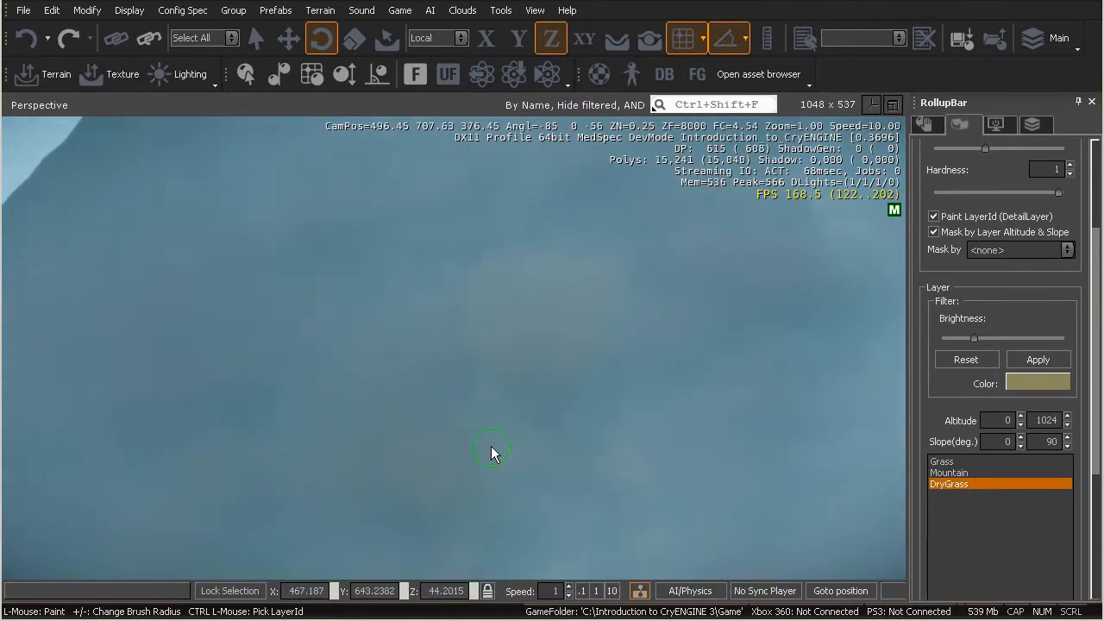
pyautogui.press('a')
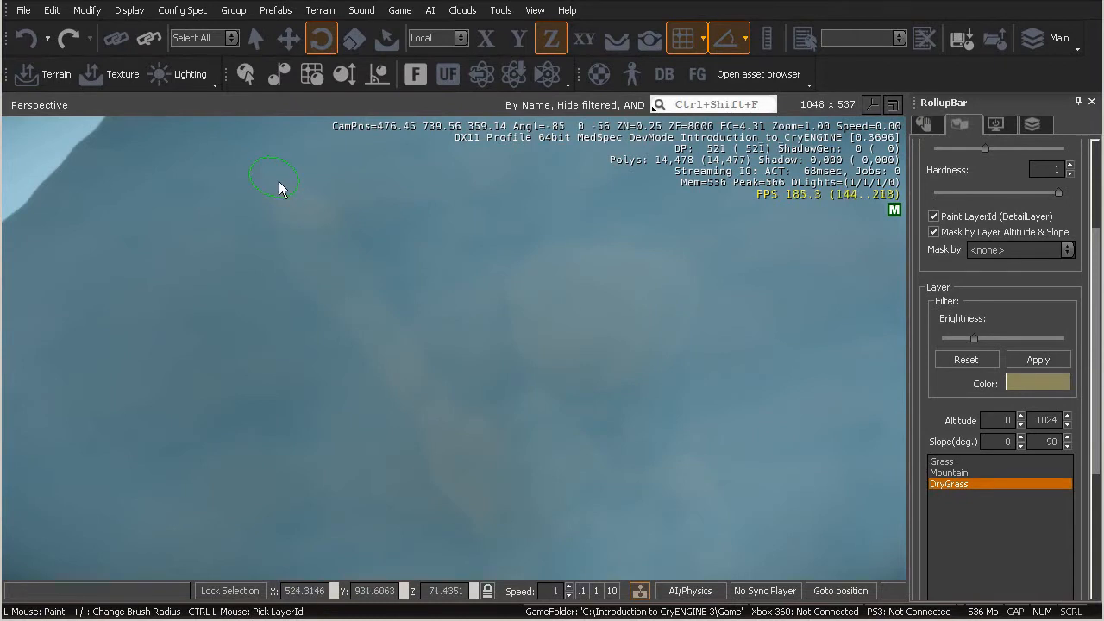
# Continue painting DryGrass along the far end of the long diagonal path
pyautogui.press('w')
pyautogui.moveTo(393, 307); pyautogui.dragTo(391, 306, button='right')
pyautogui.press('a')
pyautogui.moveTo(398, 225); pyautogui.dragTo(398, 225, button='right')
# Fly over the hills to examine the painted DryGrass coverage
pyautogui.moveTo(455, 265); pyautogui.dragTo(478, 258, button='right')
pyautogui.press('w')
pyautogui.press('w')
pyautogui.press('w')
pyautogui.press('w')
pyautogui.press('s')
pyautogui.press('w')
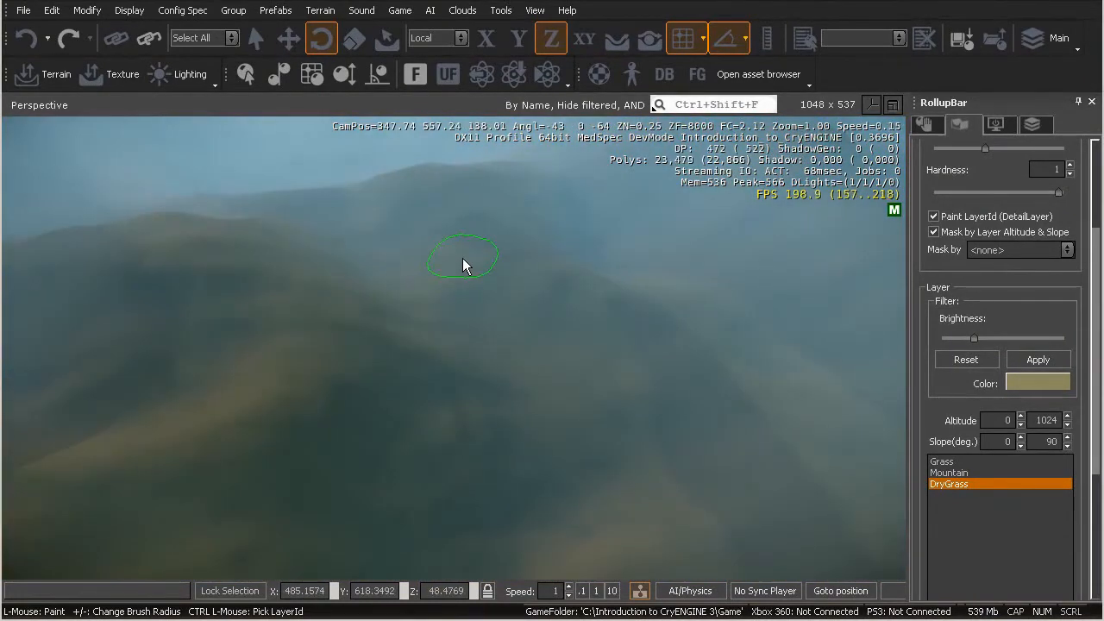